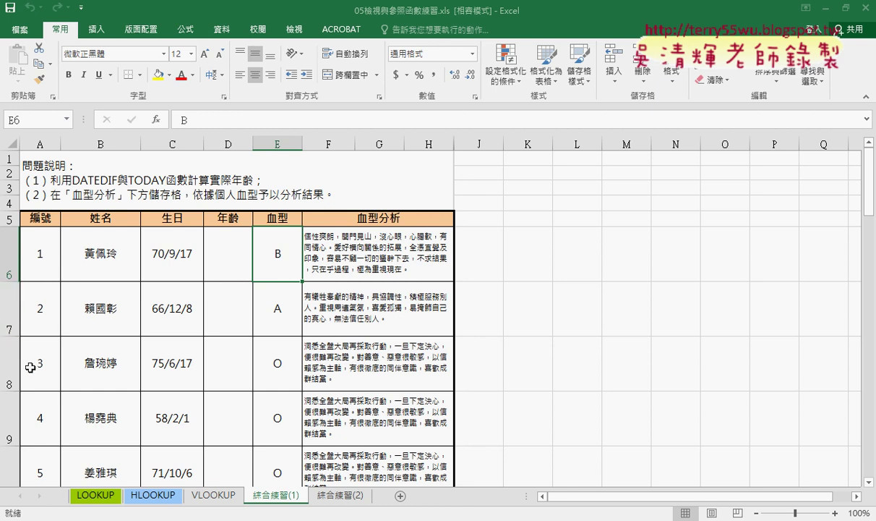
- Scan the blood-type column and inspect the existing VLOOKUP formula in F6
scroll(275, 304, down, 2)
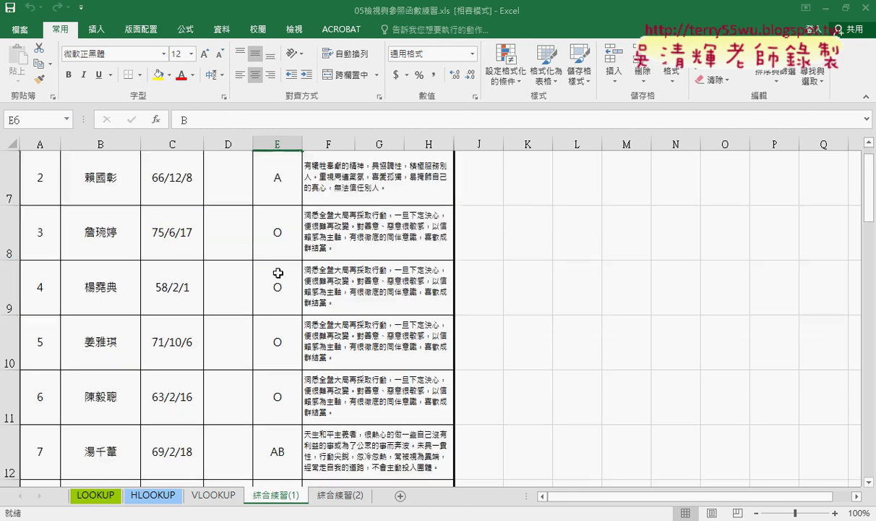
scroll(276, 289, down, 3)
scroll(278, 274, down, 5)
scroll(278, 274, up, 1)
scroll(278, 274, up, 1)
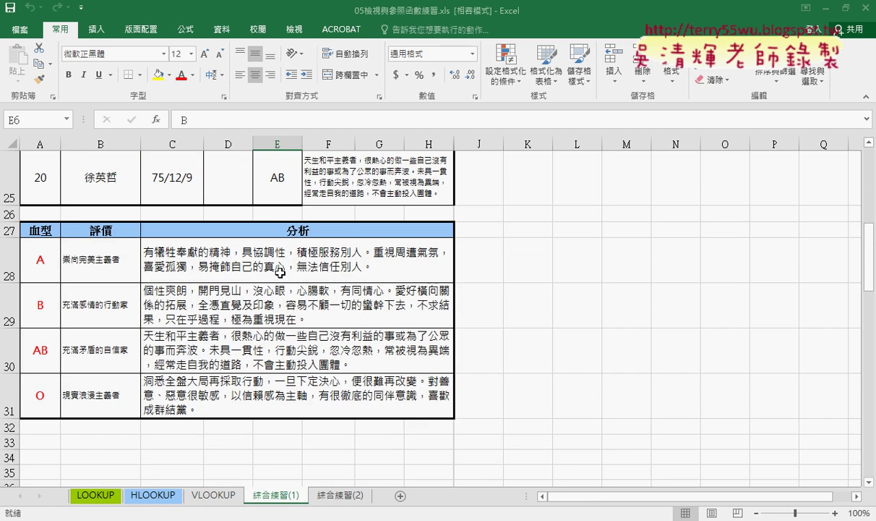
scroll(327, 196, up, 8)
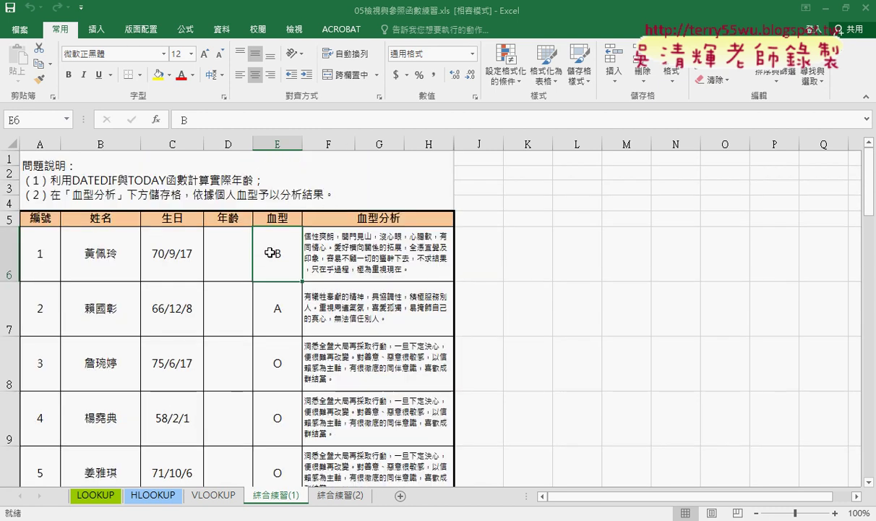
mouse_move(268, 253)
mouse_down()
mouse_move(454, 428)
mouse_move(279, 399)
mouse_up()
scroll(278, 366, up, 7)
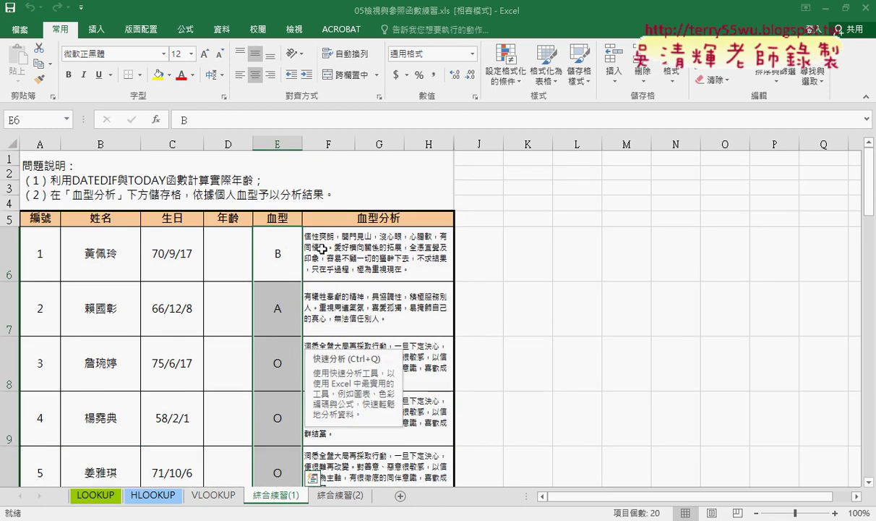
click(369, 252)
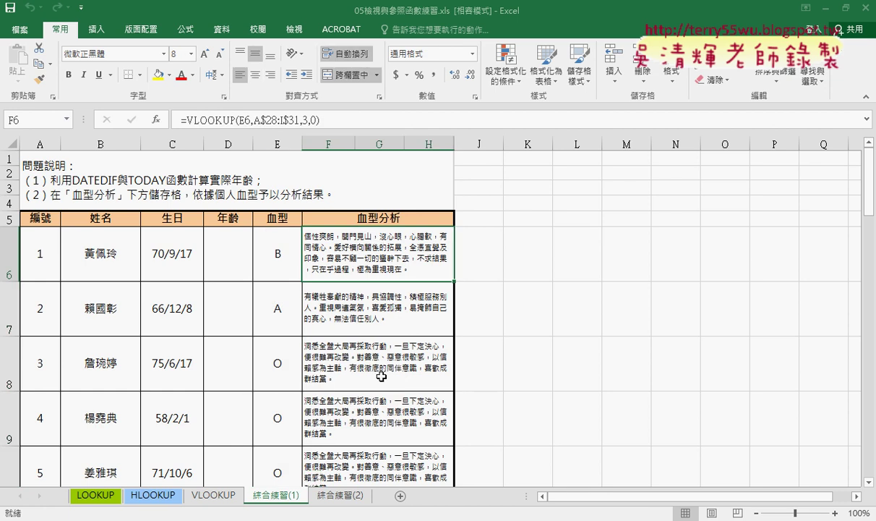
- Select the blood-type cells E6:E25
click(279, 250)
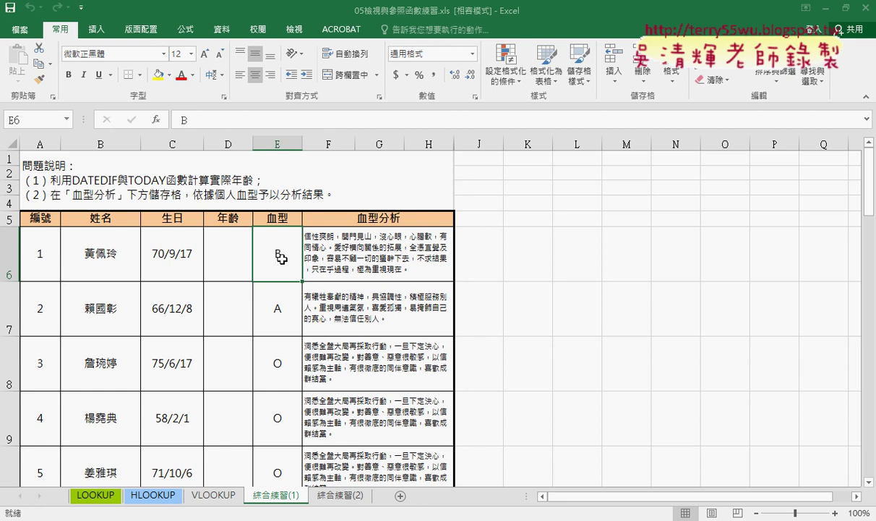
drag(280, 252, 296, 427)
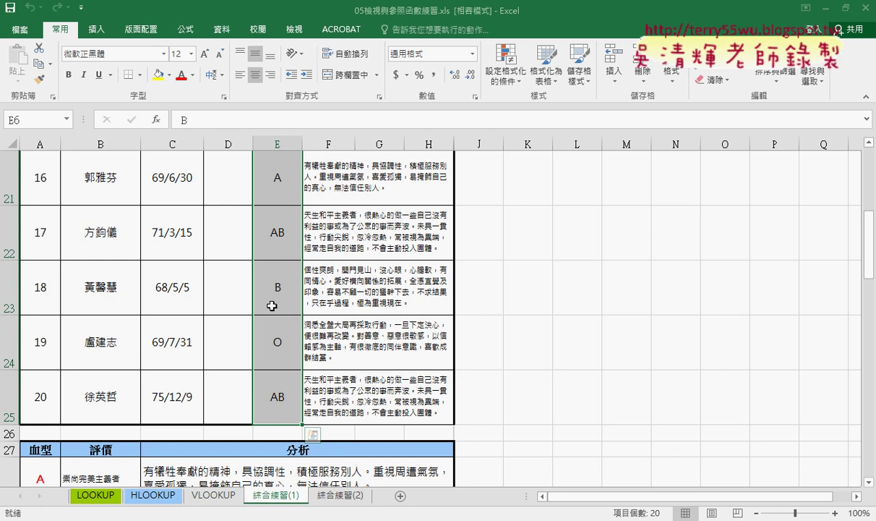
scroll(274, 303, up, 7)
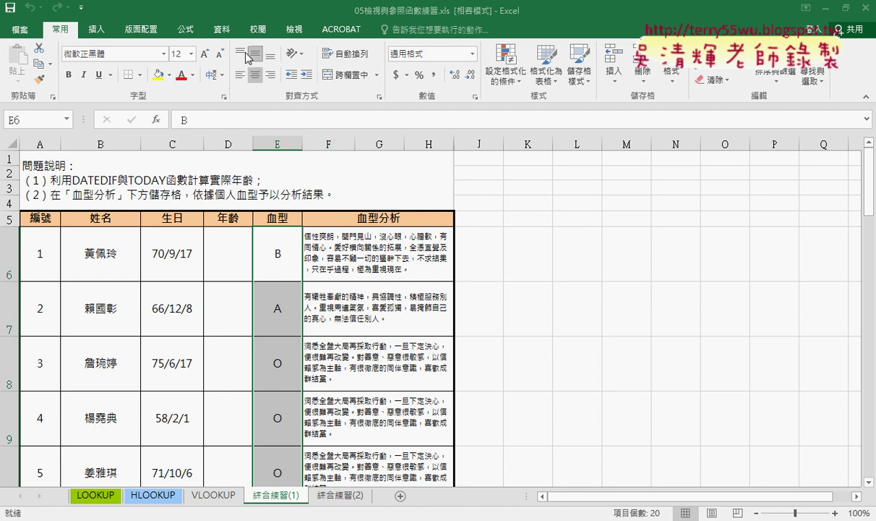
- Show the 資料 tab and pen-mark the 資料驗證 tool and blood-type column, then clear the marks
click(229, 36)
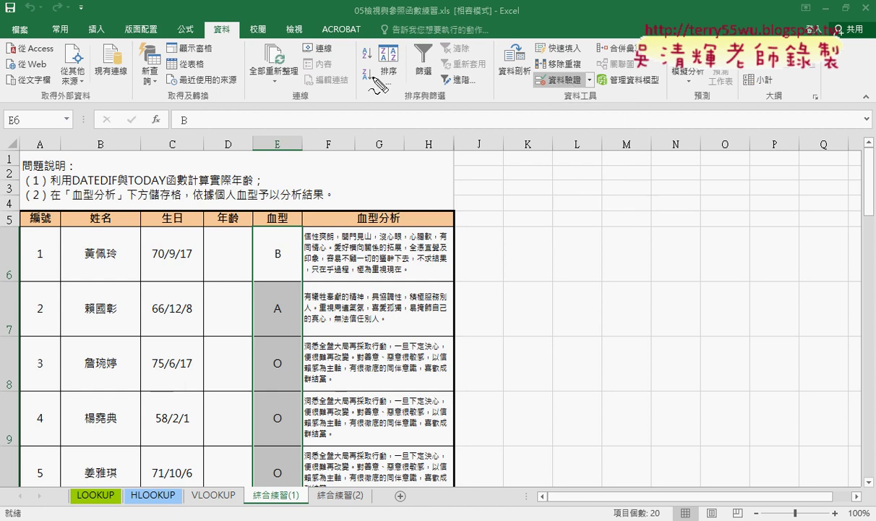
drag(242, 16, 216, 13)
mouse_move(557, 102)
mouse_down()
mouse_move(579, 102)
mouse_move(515, 115)
mouse_up()
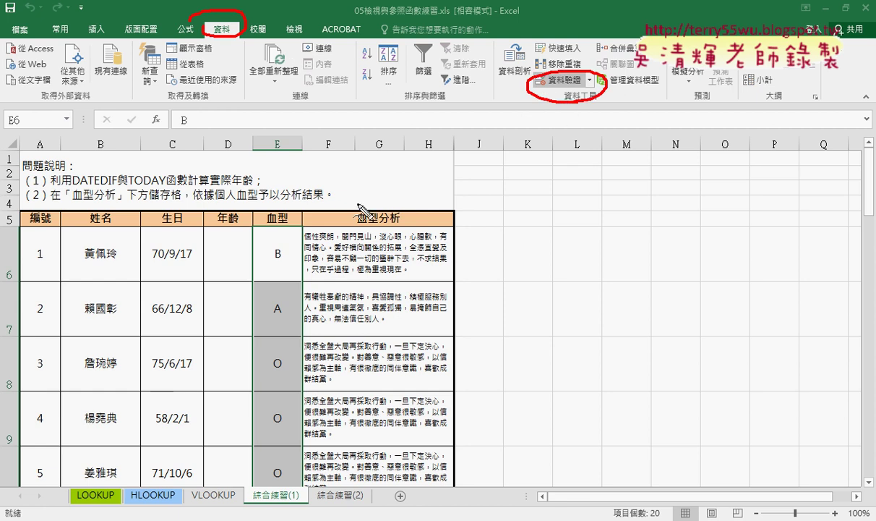
mouse_move(257, 231)
mouse_down()
mouse_move(250, 398)
mouse_move(316, 234)
mouse_move(297, 394)
mouse_up()
mouse_move(273, 185)
mouse_down()
mouse_move(211, 40)
mouse_move(189, 50)
mouse_up()
mouse_move(300, 48)
mouse_down()
mouse_move(463, 73)
mouse_move(428, 96)
mouse_up()
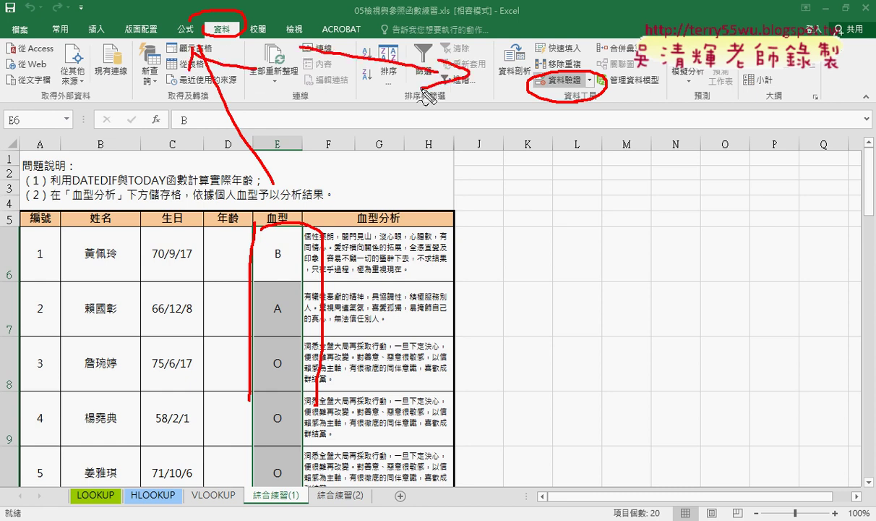
key(Escape)
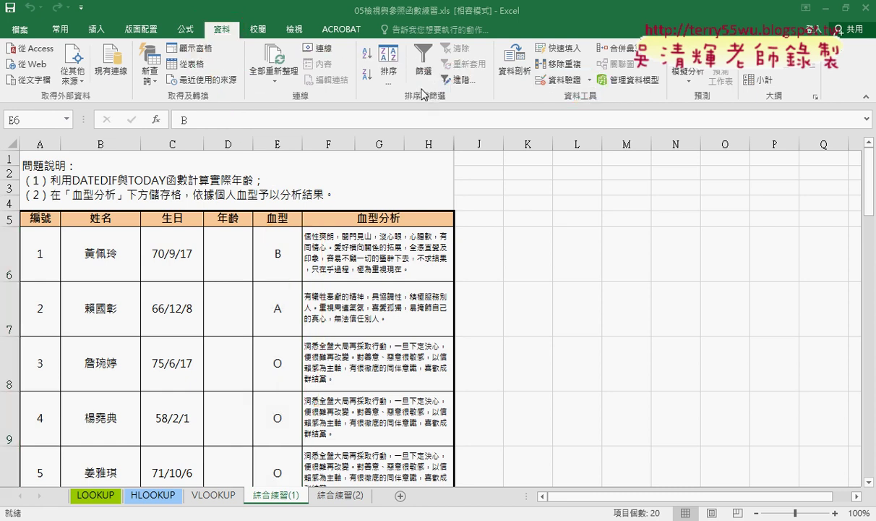
- Give E6:E25 a 清單 data-validation rule with source =$A$28:$A$31
click(561, 83)
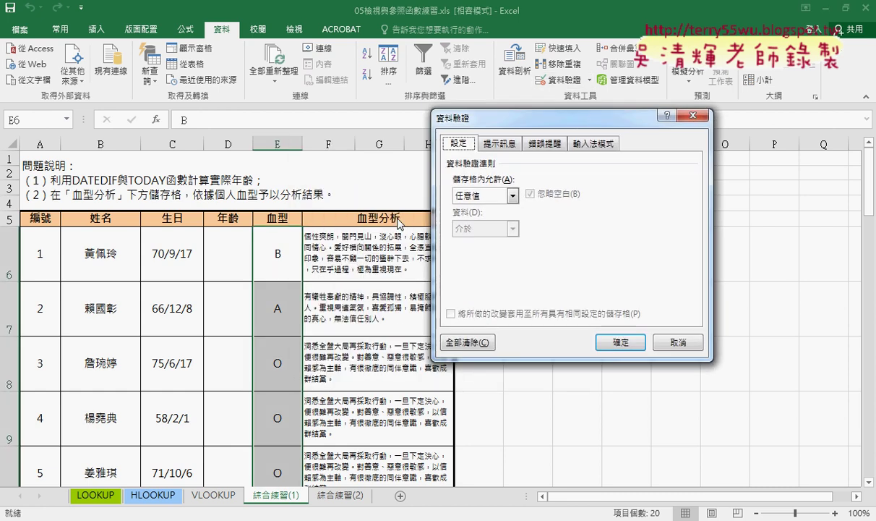
click(464, 194)
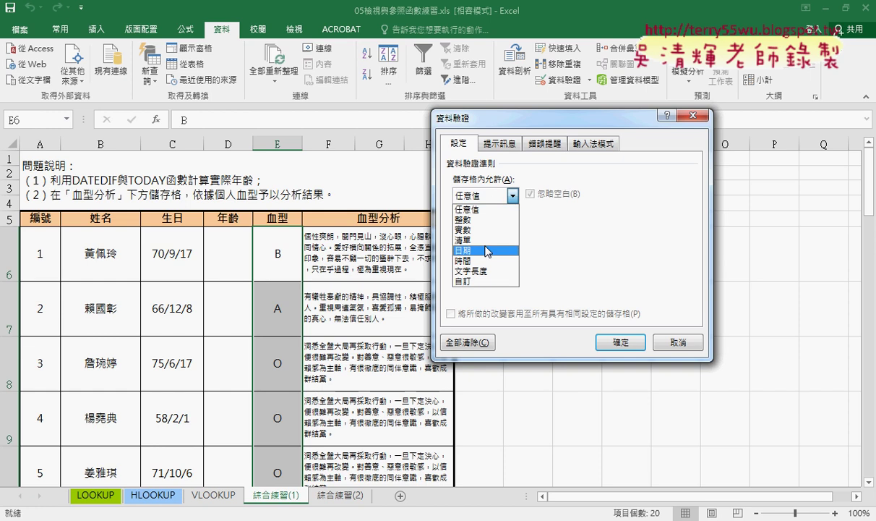
click(487, 240)
click(476, 260)
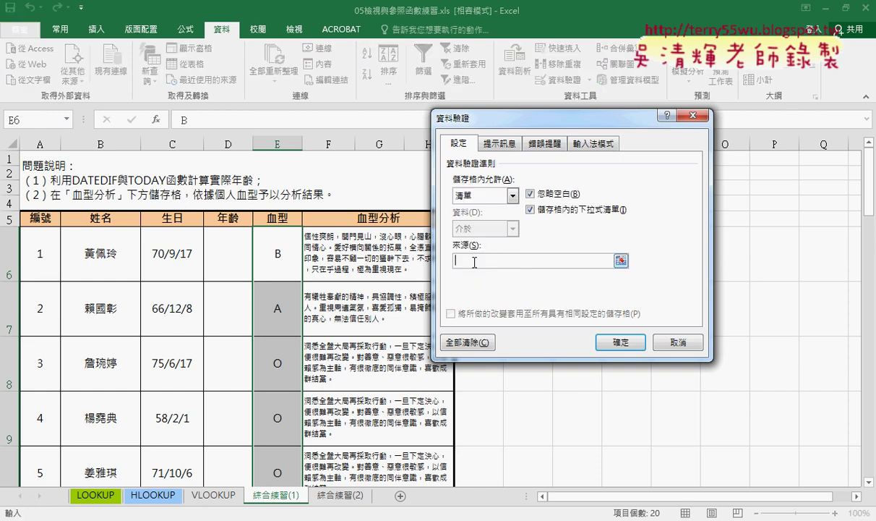
scroll(217, 315, down, 3)
scroll(121, 313, down, 5)
scroll(71, 311, down, 1)
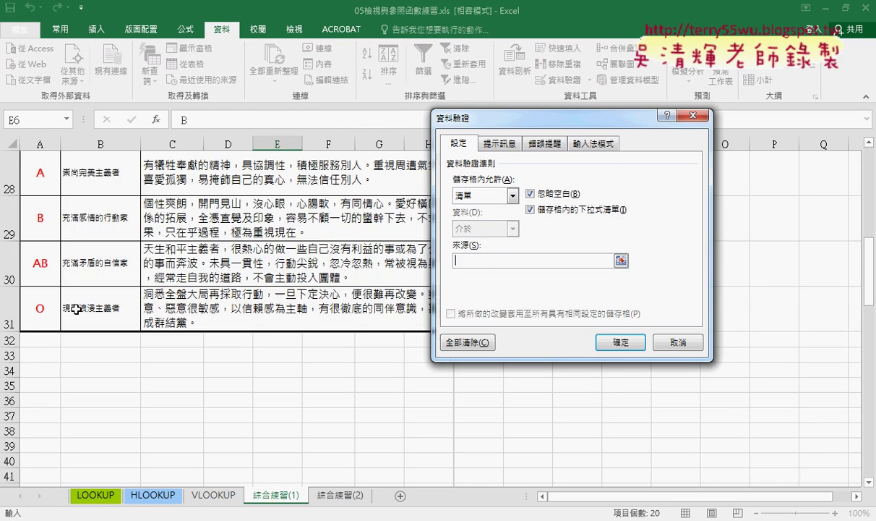
scroll(58, 289, up, 1)
drag(44, 258, 47, 400)
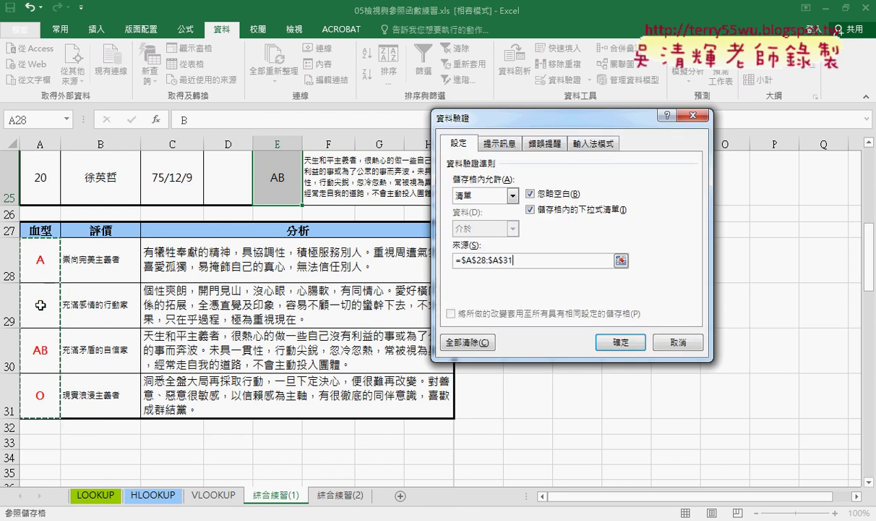
scroll(278, 179, up, 6)
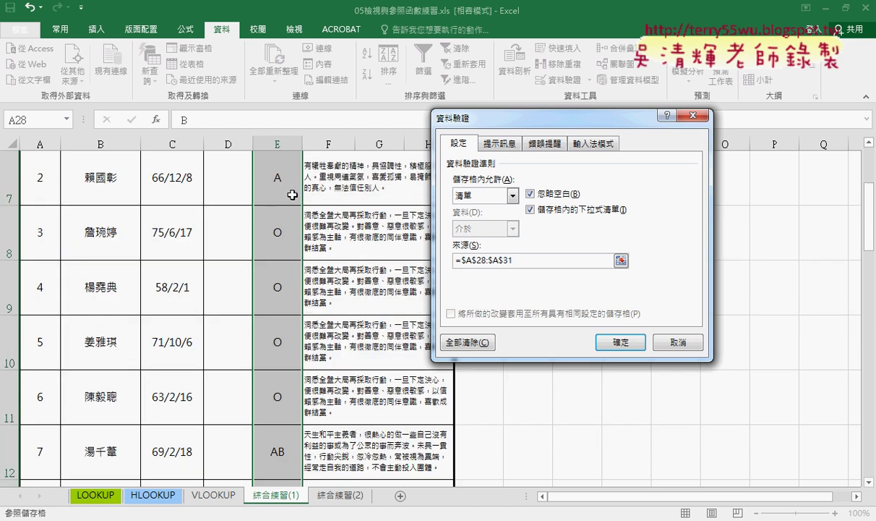
scroll(288, 217, up, 1)
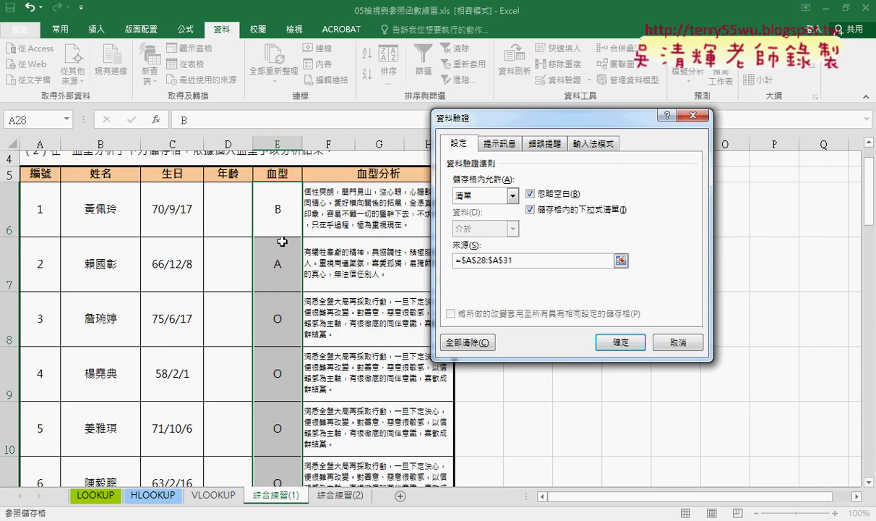
click(620, 342)
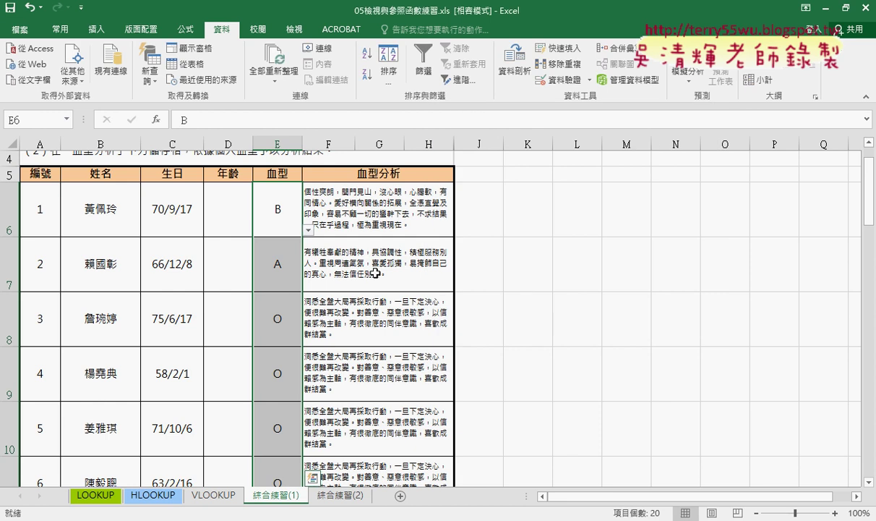
- Check the validated blood-type cells, then pick A in E6's dropdown and check F6
click(275, 215)
click(289, 256)
click(287, 307)
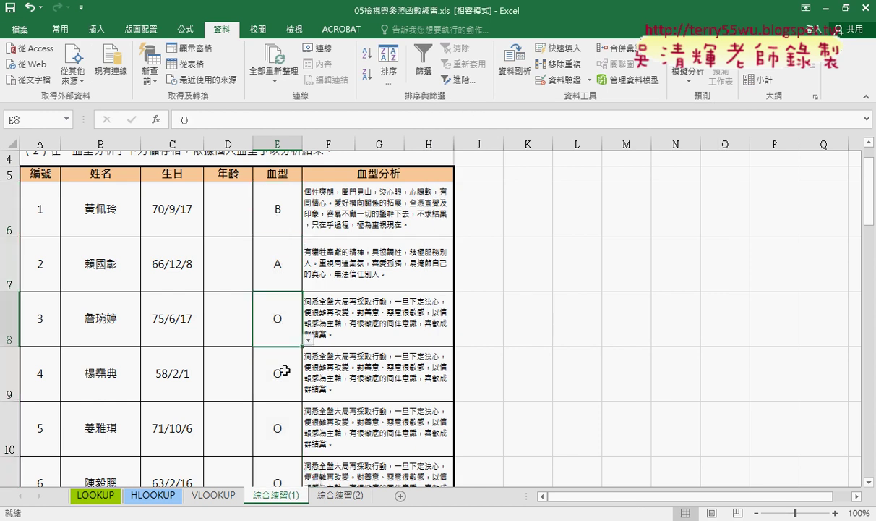
click(284, 371)
click(282, 423)
click(269, 193)
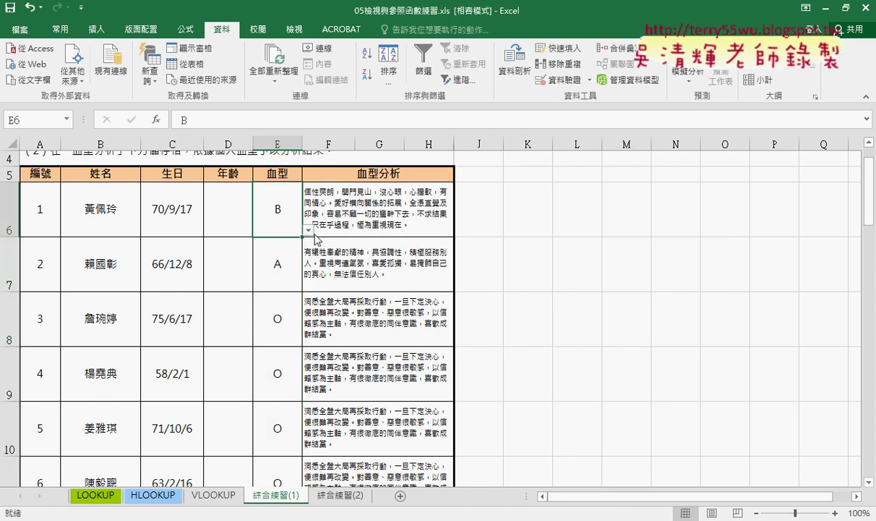
click(309, 230)
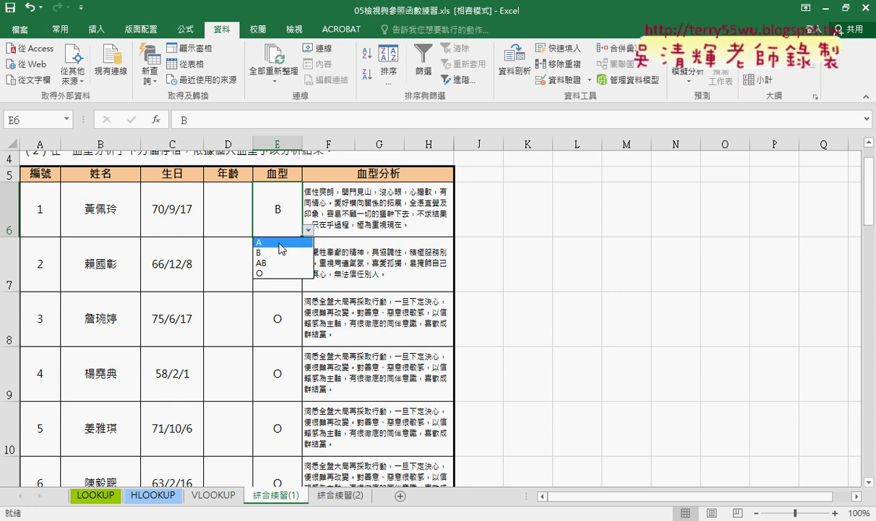
click(280, 248)
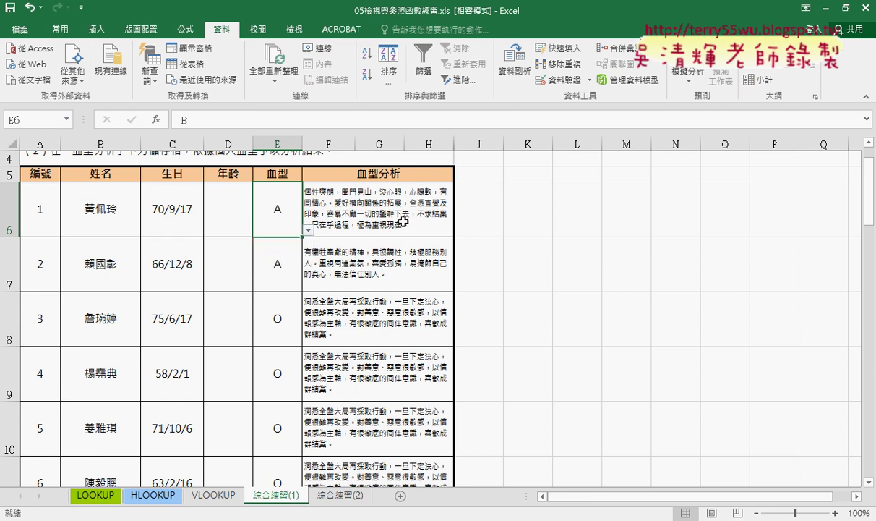
click(376, 208)
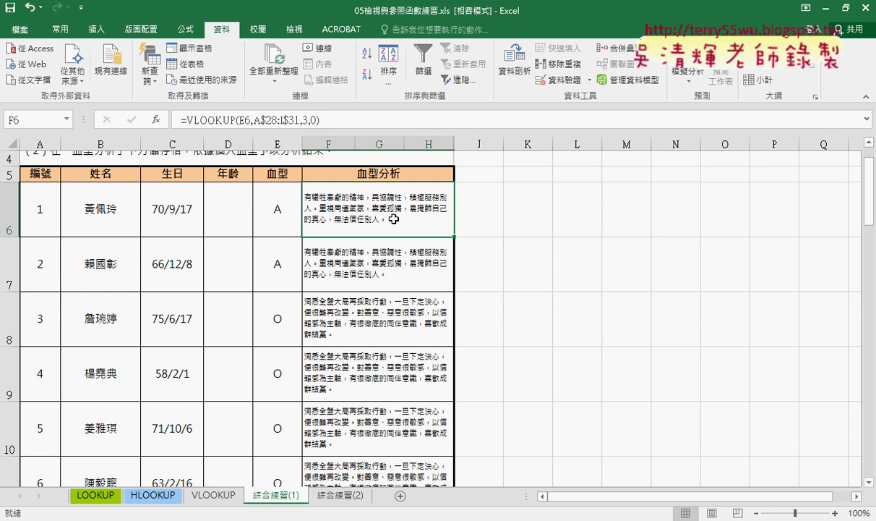
- Change E6 to AB from its dropdown and verify F6 shows the AB description
click(288, 219)
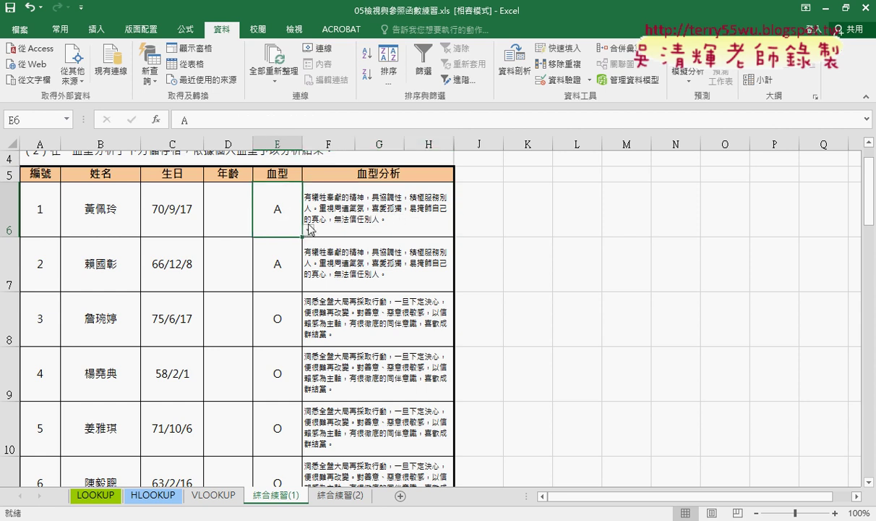
click(308, 229)
click(290, 243)
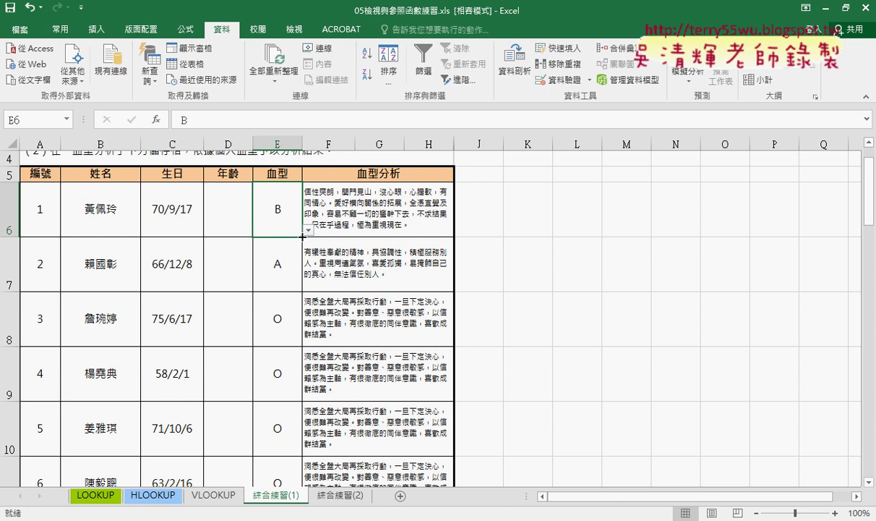
click(308, 230)
click(264, 248)
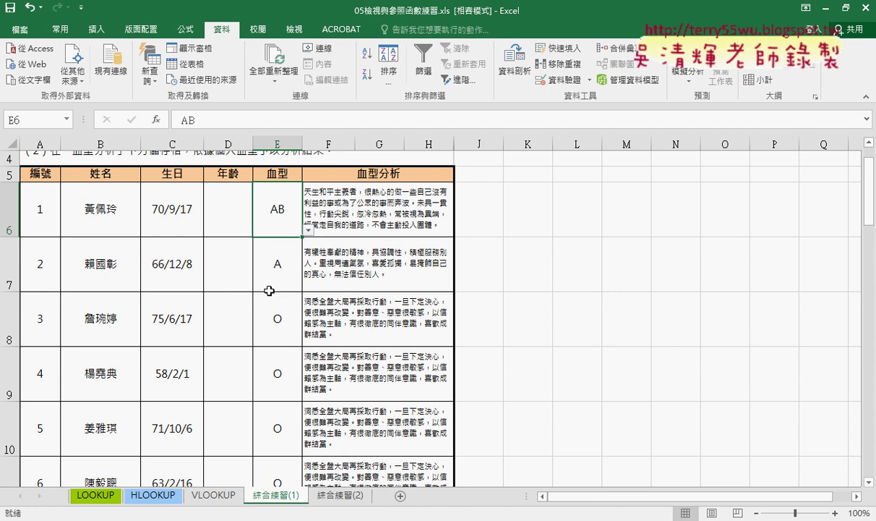
click(366, 218)
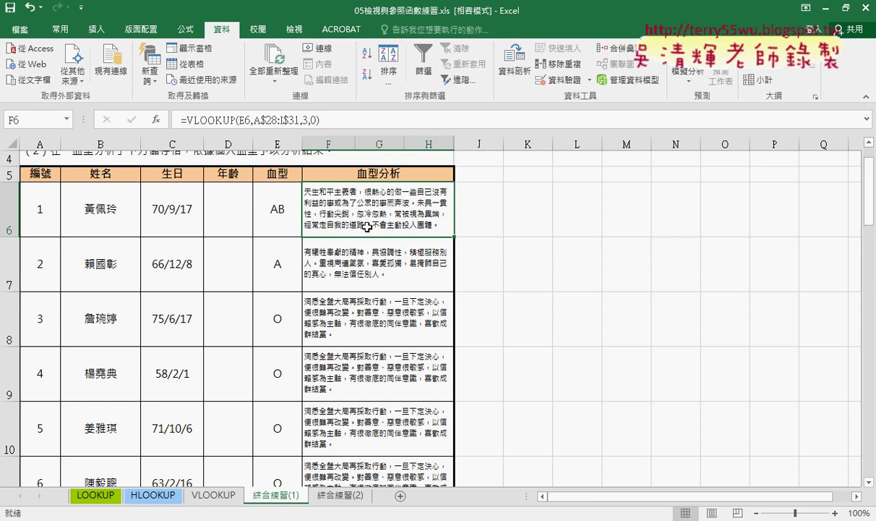
- Delete F6's formula and insert VLOOKUP from the 檢視與參照 function category
key(Delete)
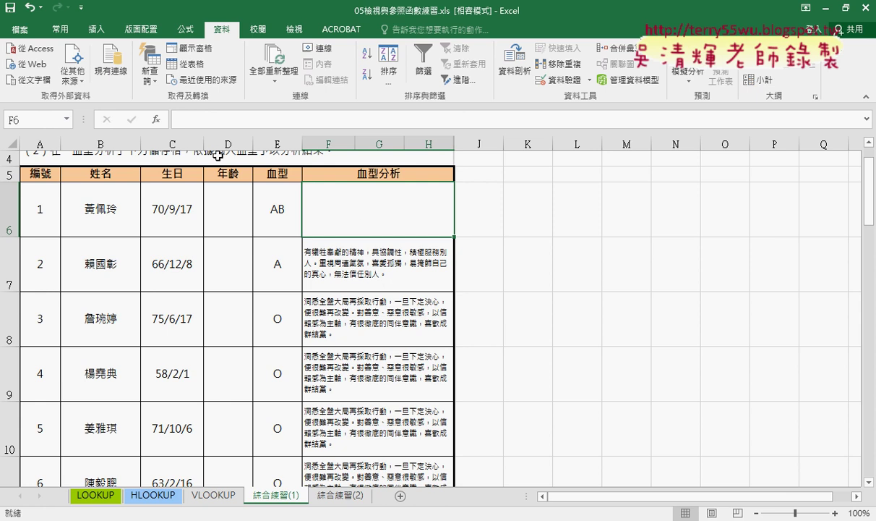
click(158, 126)
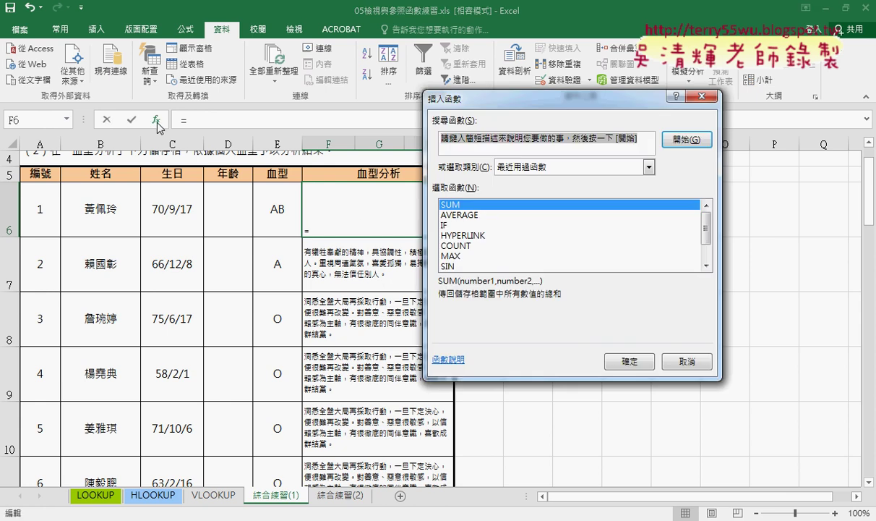
click(544, 167)
click(516, 242)
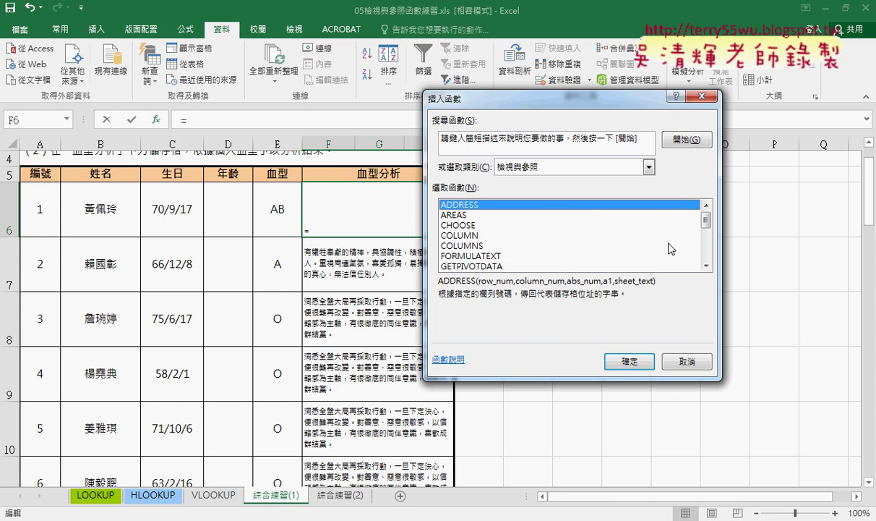
drag(707, 221, 706, 255)
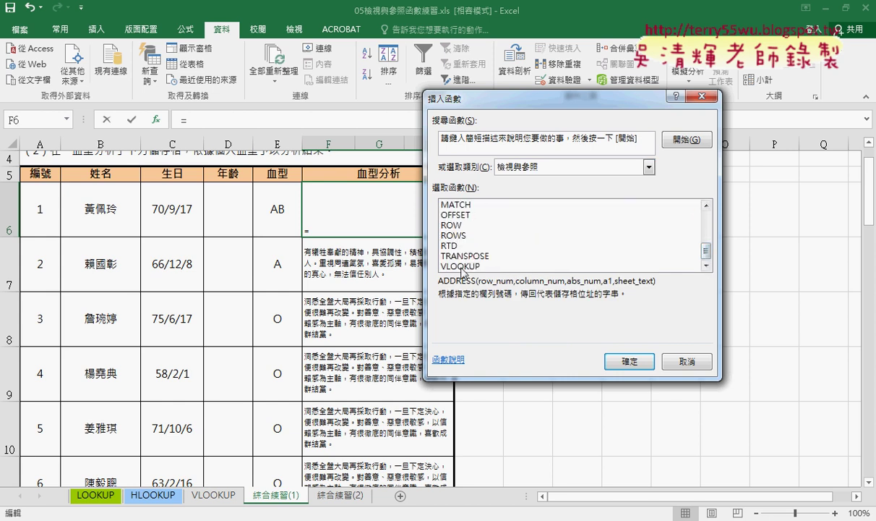
click(470, 266)
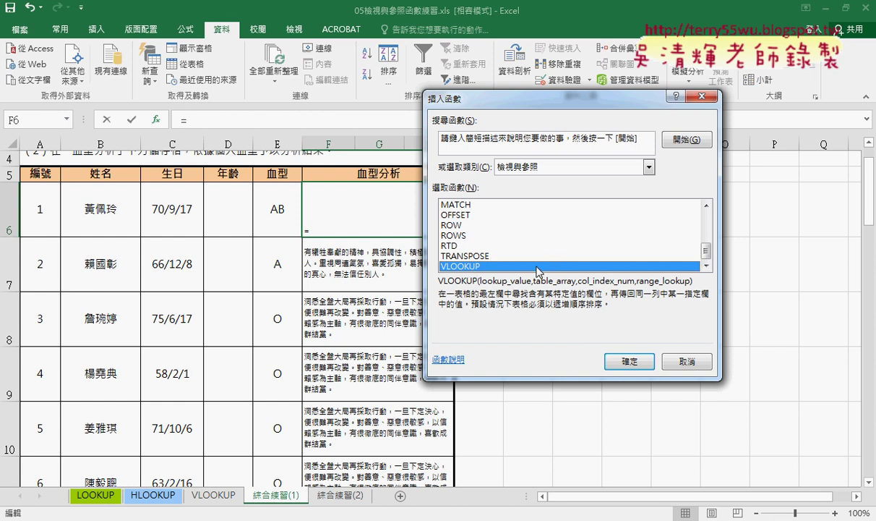
click(620, 363)
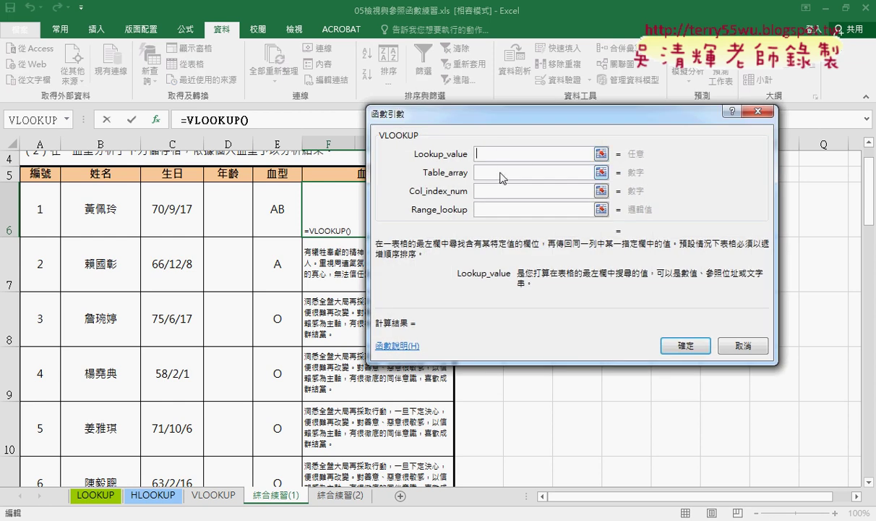
- Review each VLOOKUP argument's explanation and move the dialog off the data, ready for Lookup_value
click(499, 190)
click(499, 209)
click(499, 154)
click(498, 174)
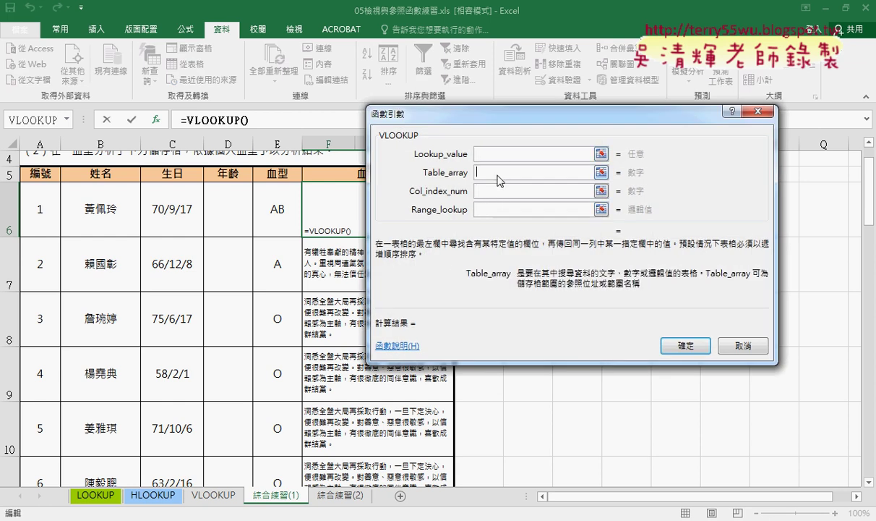
click(498, 191)
click(496, 206)
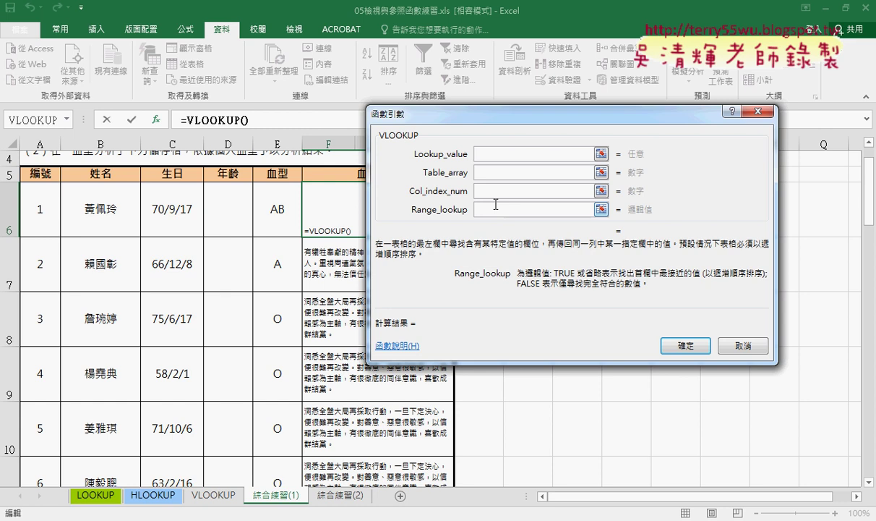
drag(382, 111, 434, 111)
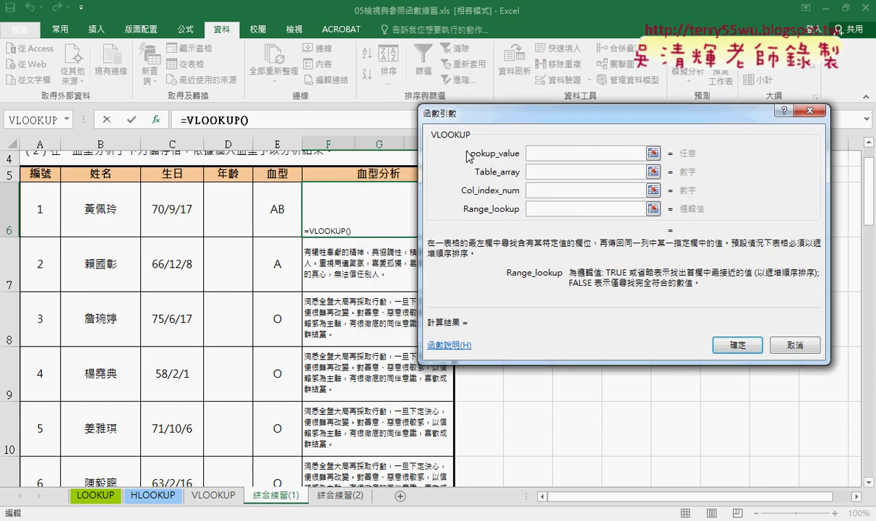
click(536, 157)
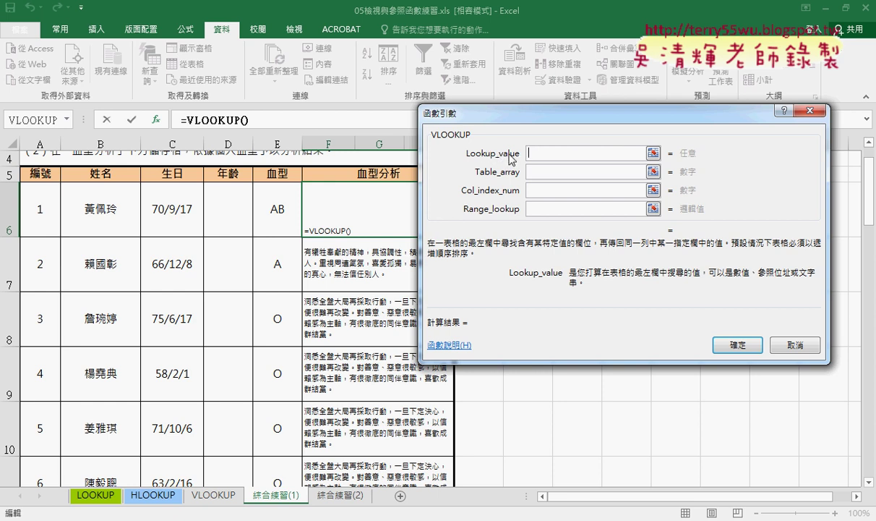
- Set Lookup_value to E6 and bring the rows 27–31 blood-type table into view for Table_array
click(279, 210)
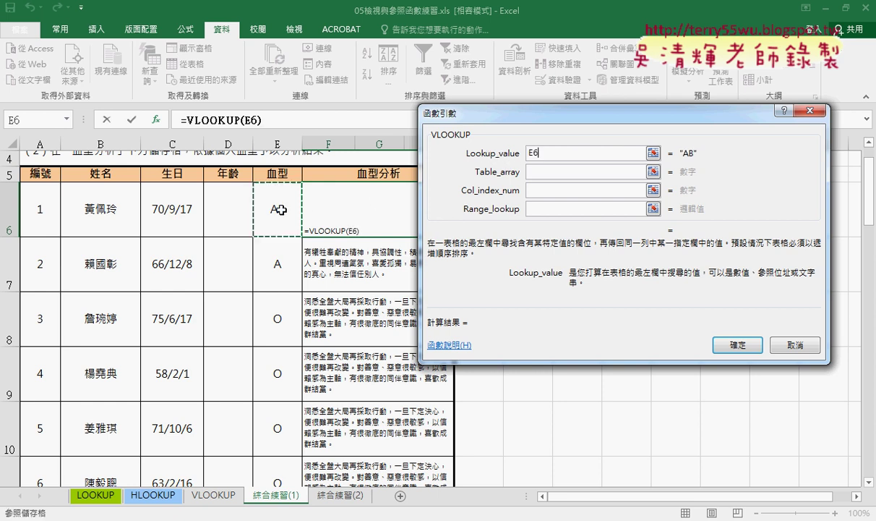
click(532, 172)
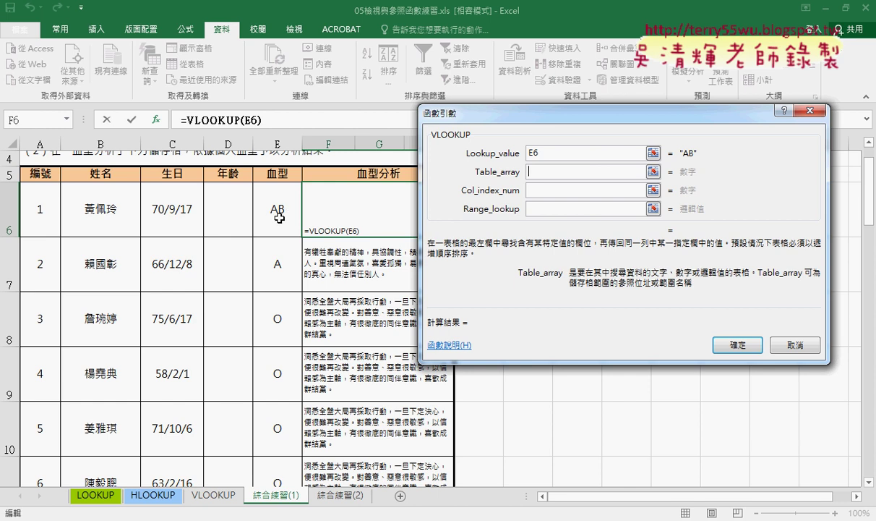
scroll(161, 324, down, 1)
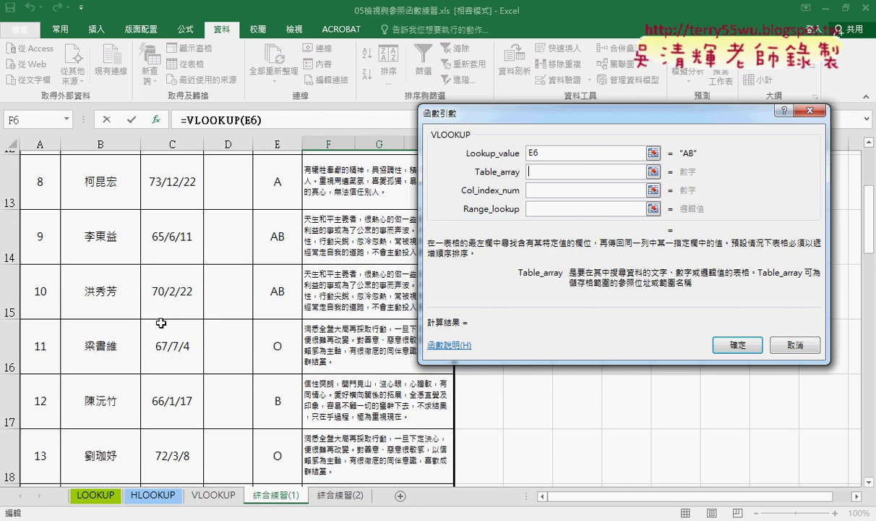
scroll(161, 322, down, 1)
scroll(162, 322, down, 1)
scroll(163, 320, down, 3)
scroll(145, 319, down, 1)
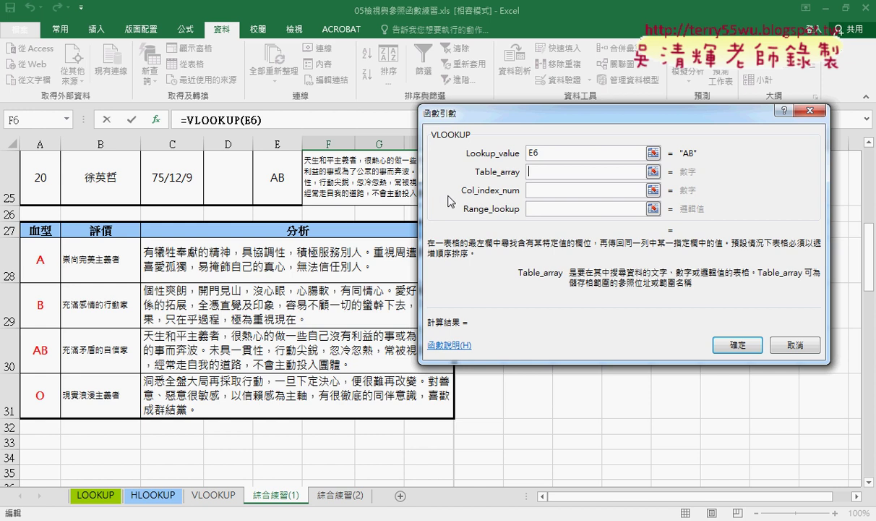
mouse_move(540, 158)
mouse_down()
mouse_move(521, 158)
mouse_move(405, 101)
mouse_move(62, 210)
mouse_move(22, 341)
mouse_move(24, 405)
mouse_up()
mouse_move(26, 241)
mouse_down()
mouse_move(397, 241)
mouse_move(434, 303)
mouse_move(432, 409)
mouse_move(26, 413)
mouse_up()
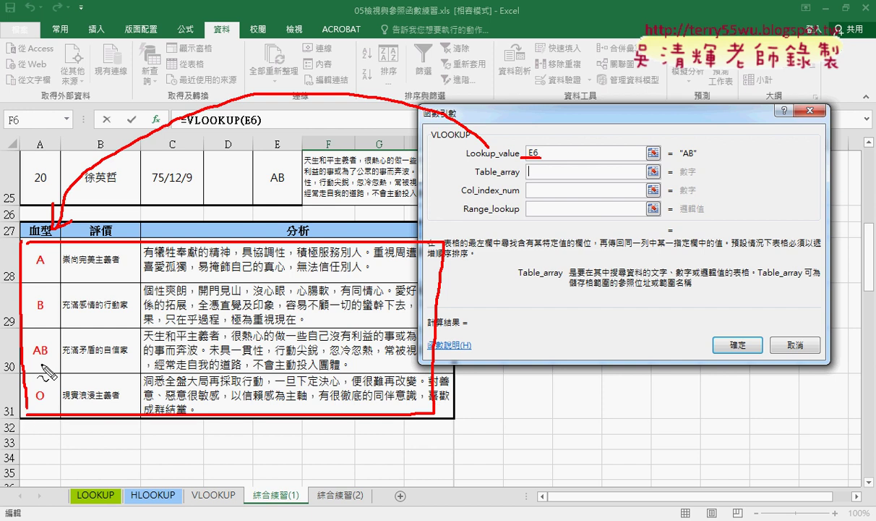
drag(54, 344, 50, 341)
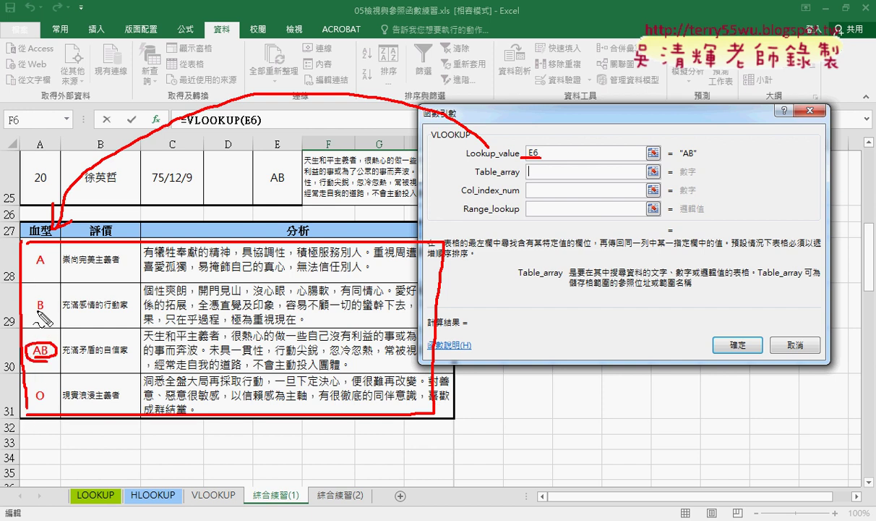
mouse_move(40, 153)
mouse_down()
mouse_move(40, 185)
mouse_move(53, 183)
mouse_up()
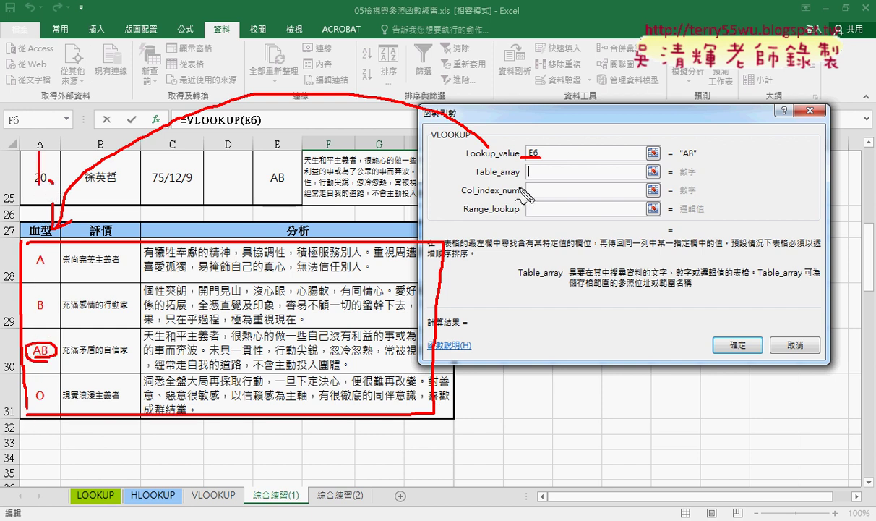
drag(521, 180, 470, 180)
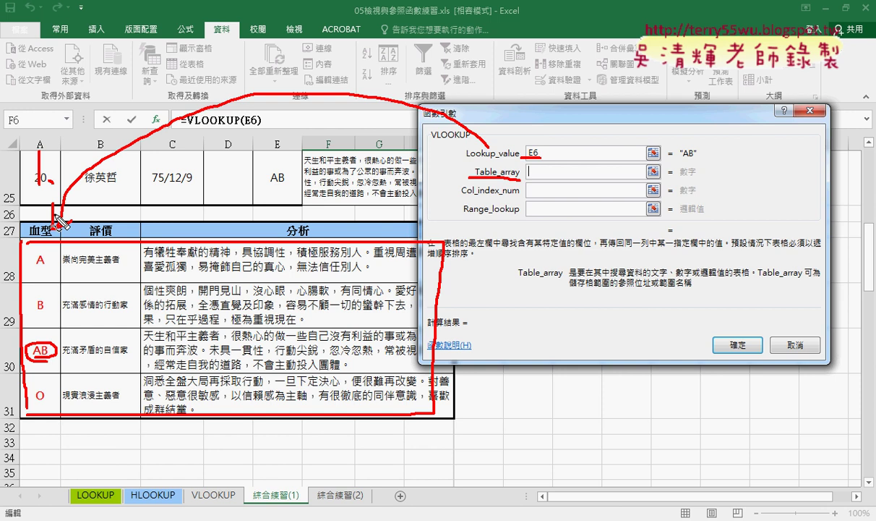
drag(58, 219, 52, 229)
drag(519, 196, 466, 198)
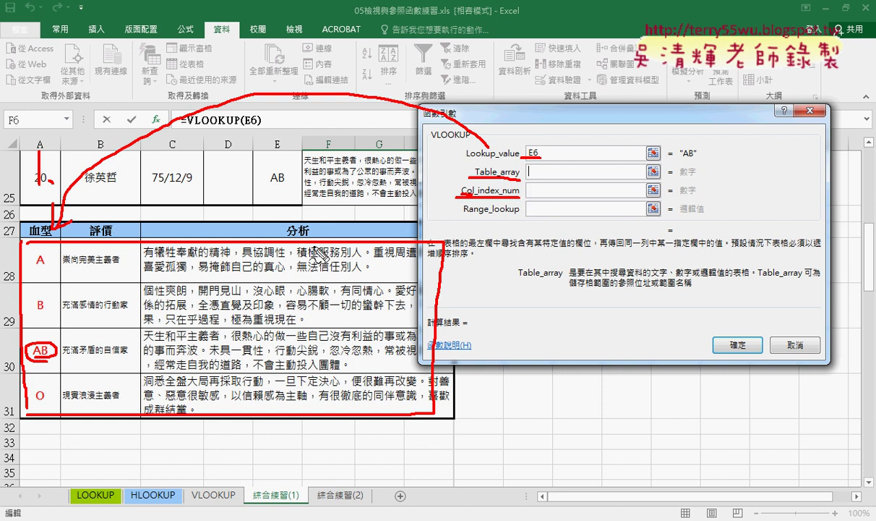
drag(310, 245, 311, 249)
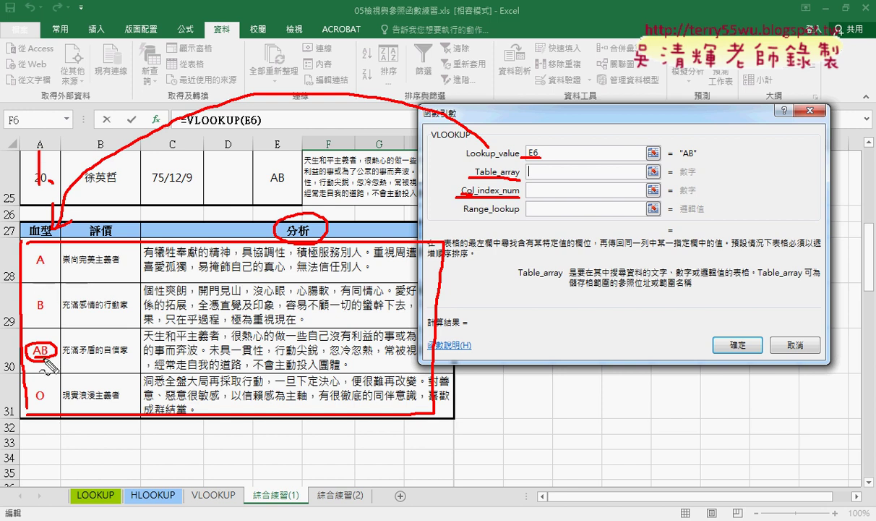
mouse_move(109, 194)
mouse_down()
mouse_move(110, 209)
mouse_move(134, 208)
mouse_up()
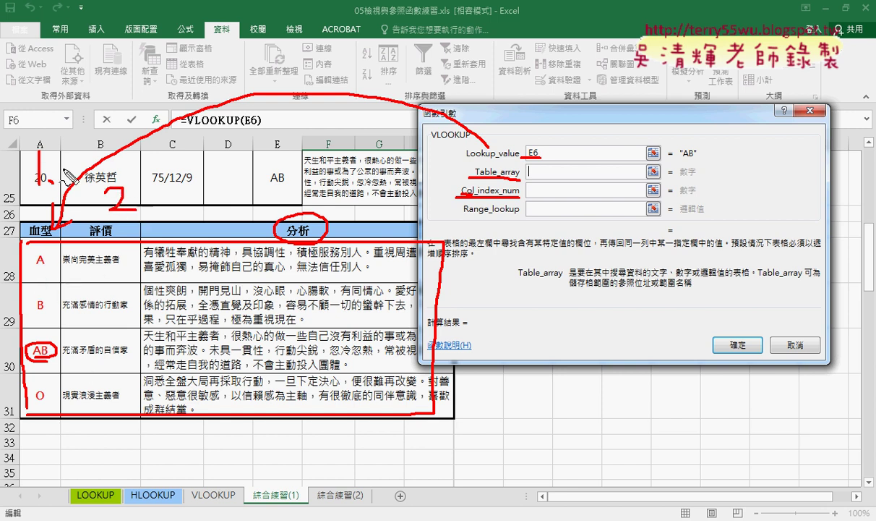
mouse_move(270, 155)
mouse_down()
mouse_move(289, 162)
mouse_move(273, 179)
mouse_up()
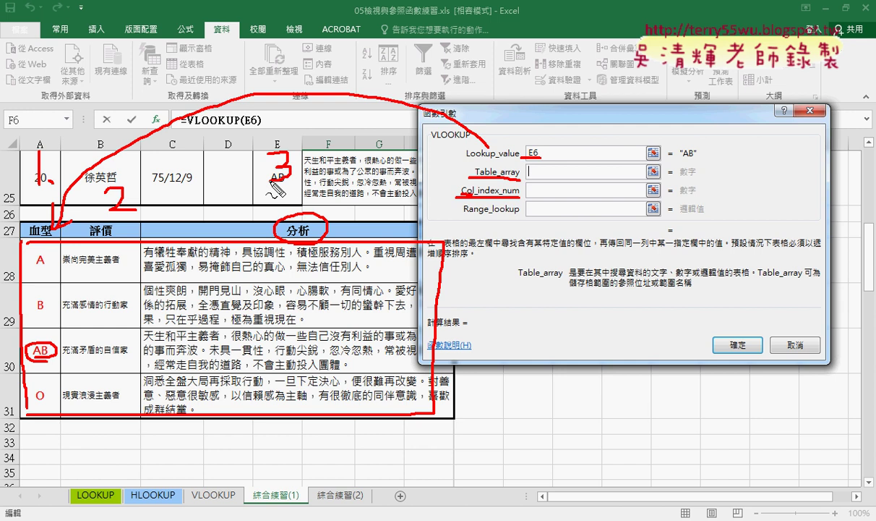
mouse_move(537, 188)
mouse_down()
mouse_move(550, 186)
mouse_move(540, 216)
mouse_move(545, 205)
mouse_up()
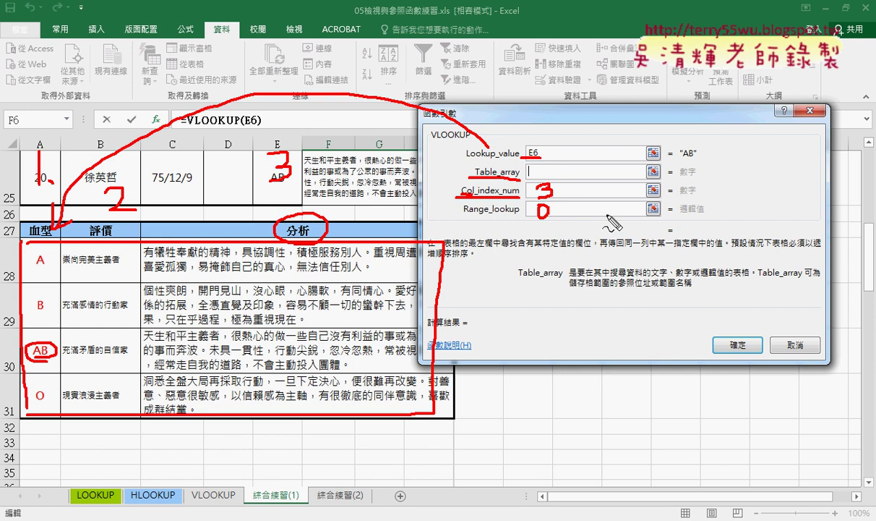
key(Escape)
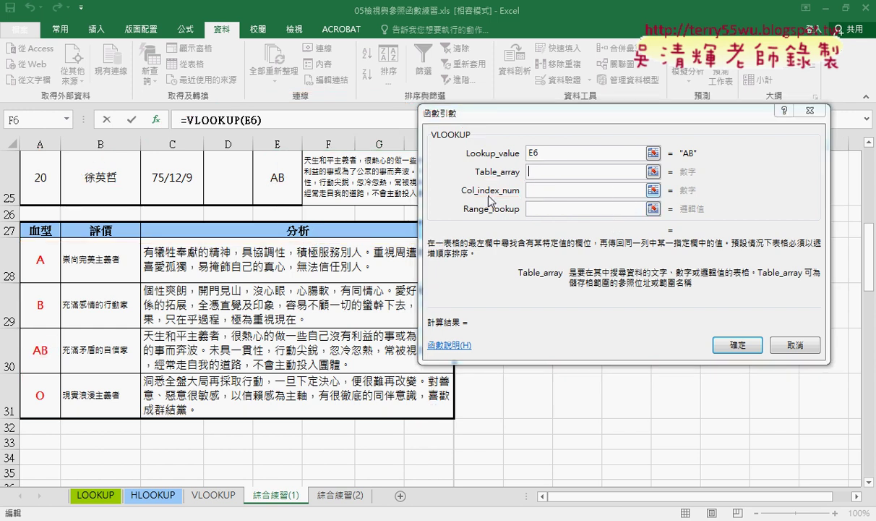
- Complete VLOOKUP with table A28:I31, column 3 and range lookup 0, then confirm
drag(40, 246, 311, 381)
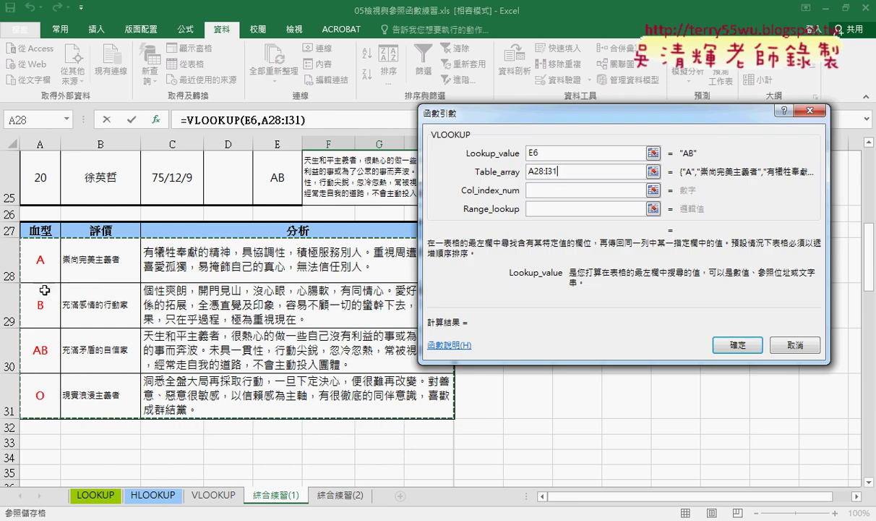
click(548, 194)
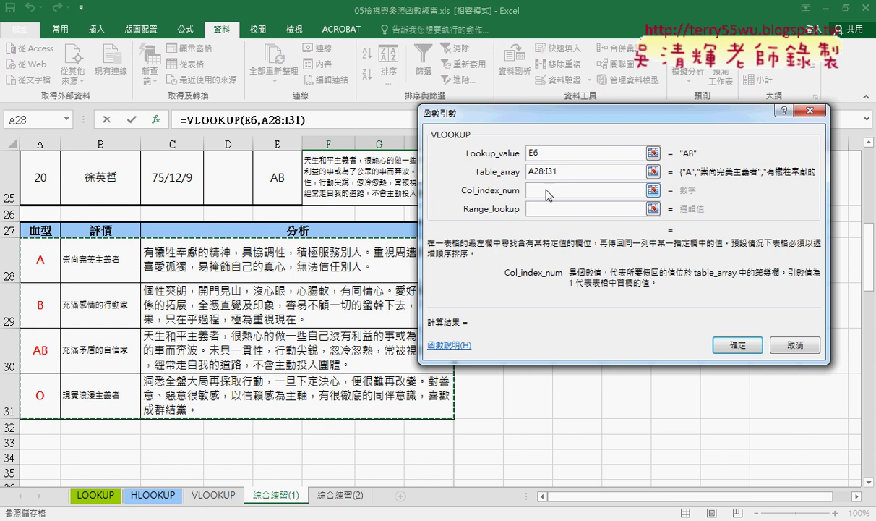
text(3)
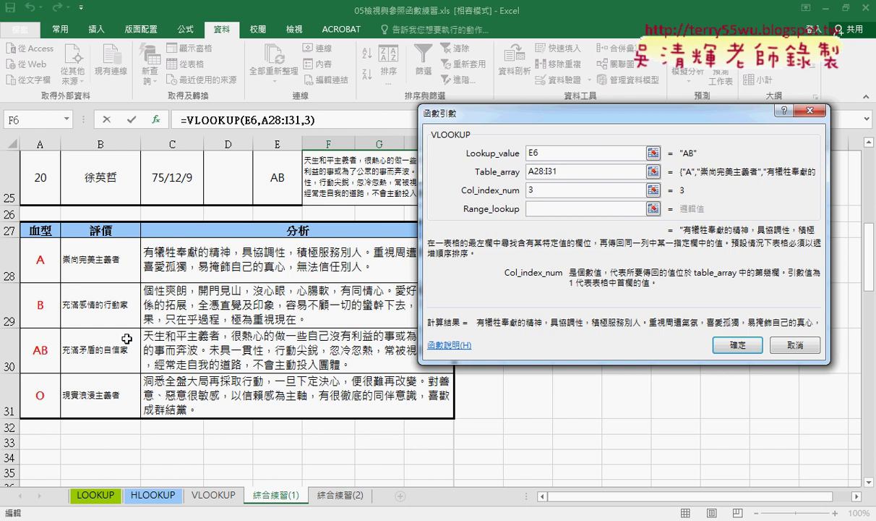
click(551, 209)
text(0)
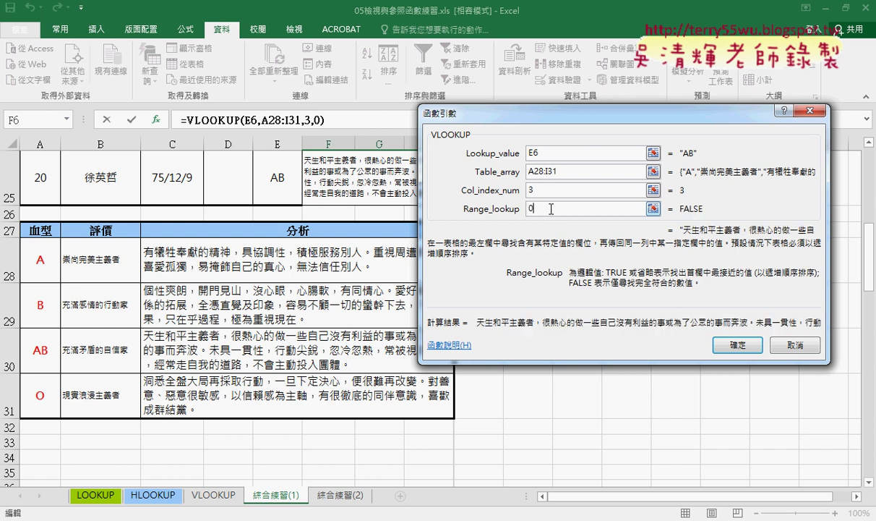
click(734, 345)
- Highlight the A28:I31 table reference in F6's formula in the formula bar
scroll(652, 244, up, 7)
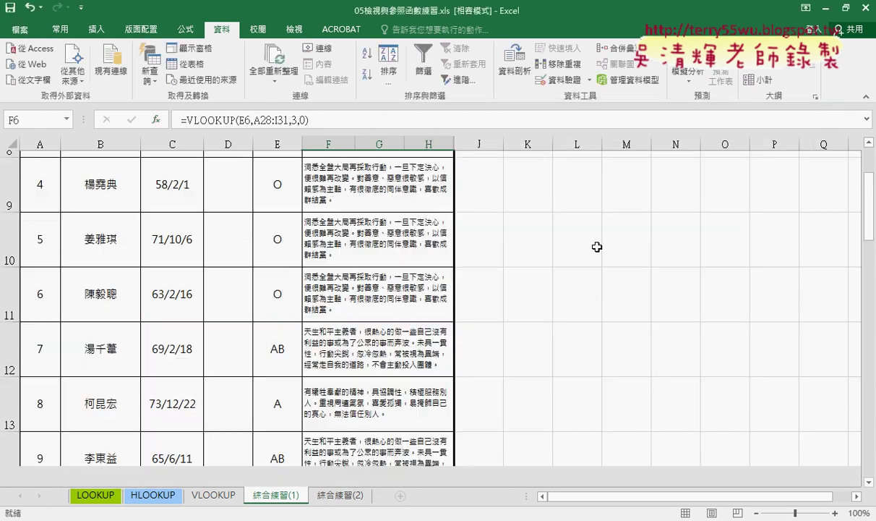
scroll(591, 249, up, 1)
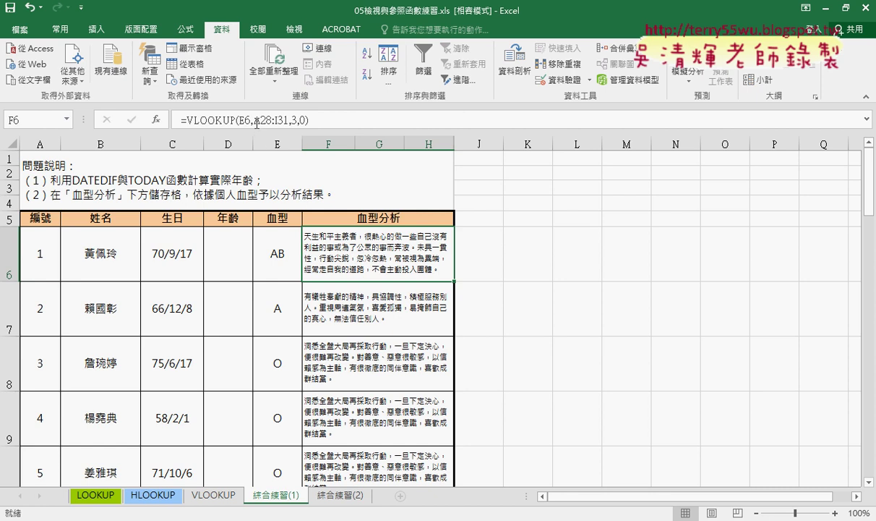
drag(255, 121, 291, 122)
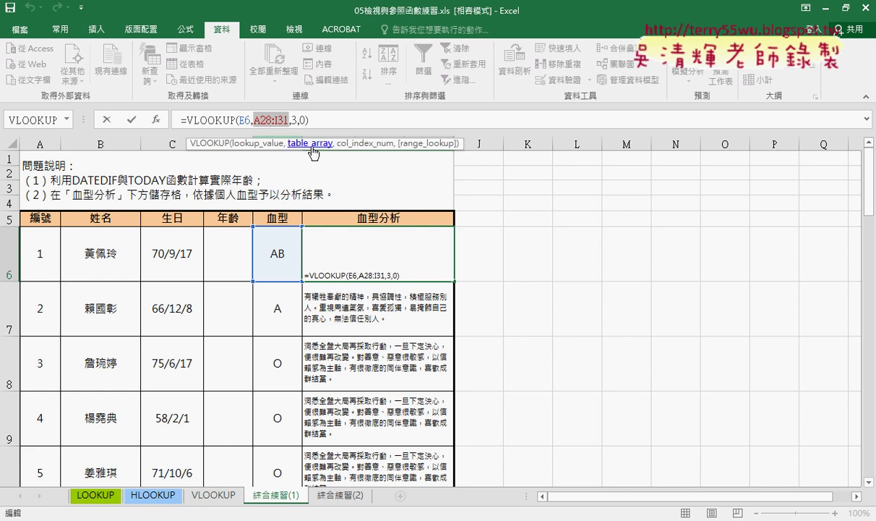
- Change the table range to row-locked A$28:I$31 with F4 and commit F6's formula
key(F4)
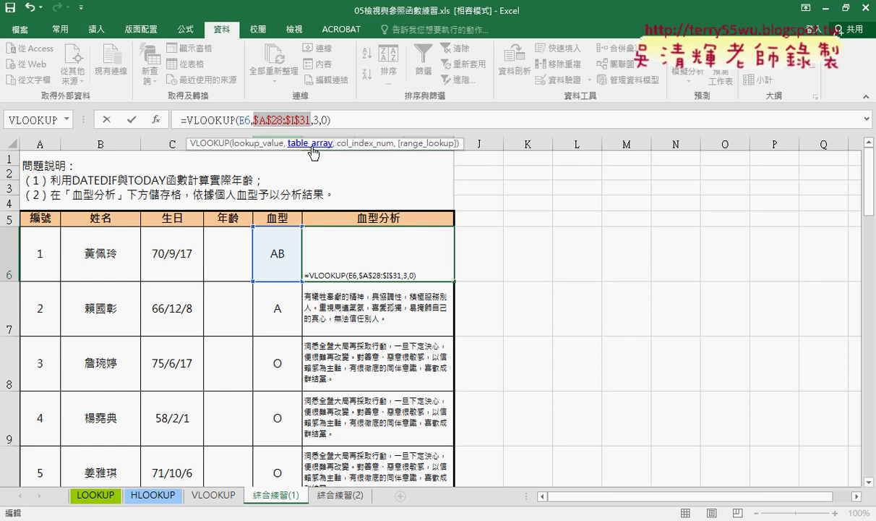
key(F4)
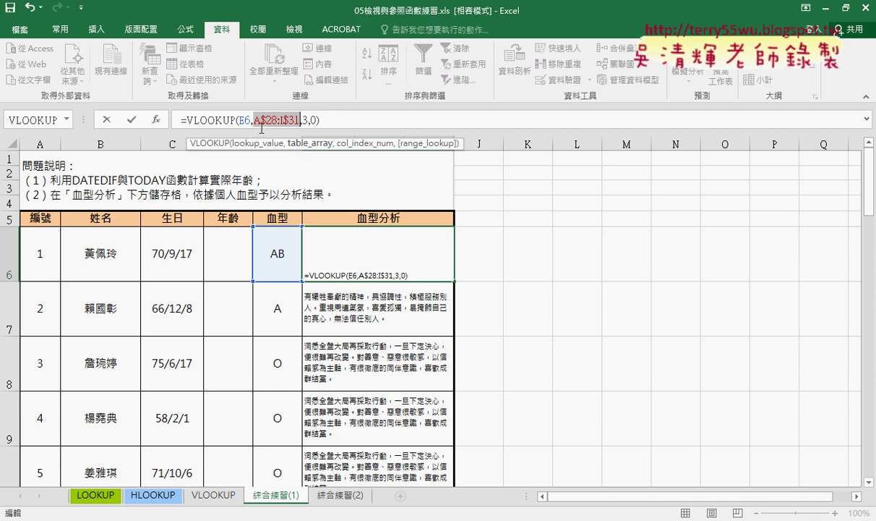
click(131, 120)
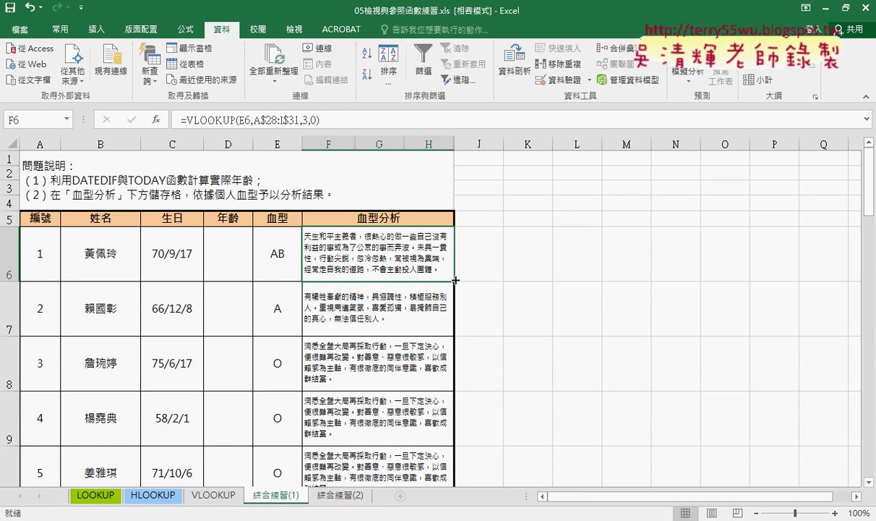
- Pick blood type B from the dropdowns in E6 and E7
click(279, 255)
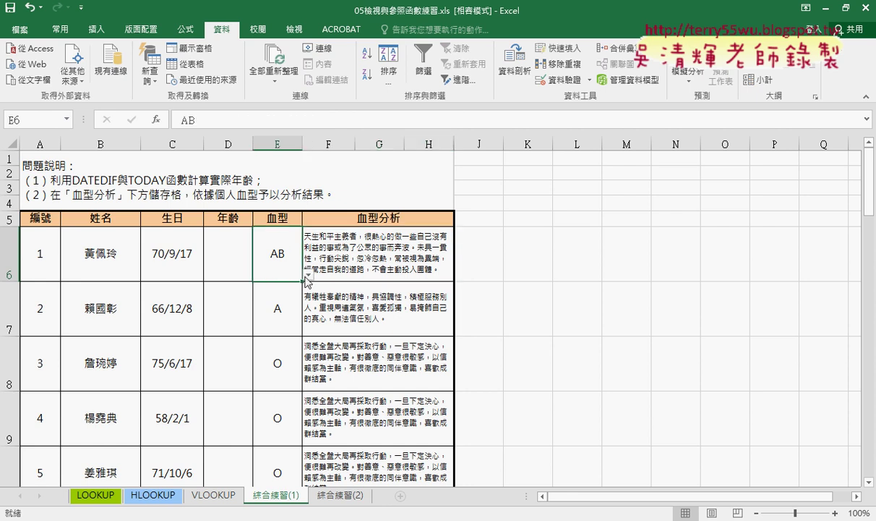
click(308, 277)
click(285, 294)
click(283, 308)
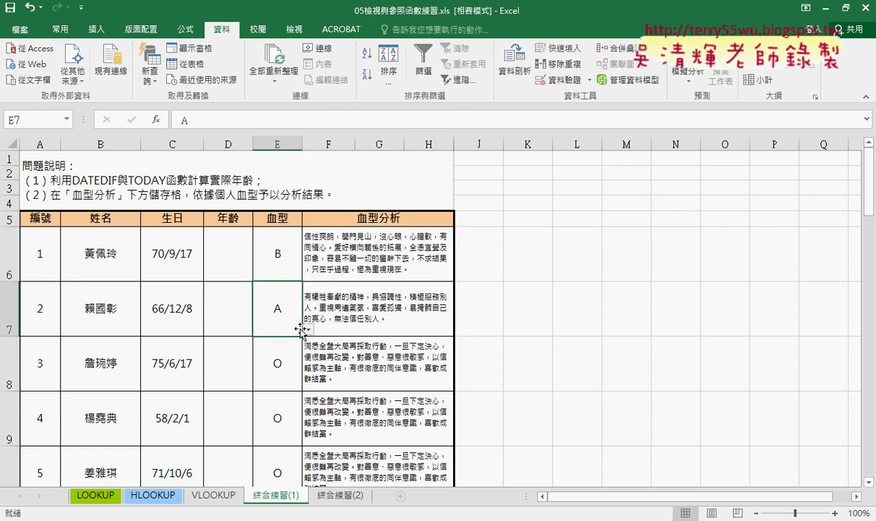
click(308, 329)
click(279, 350)
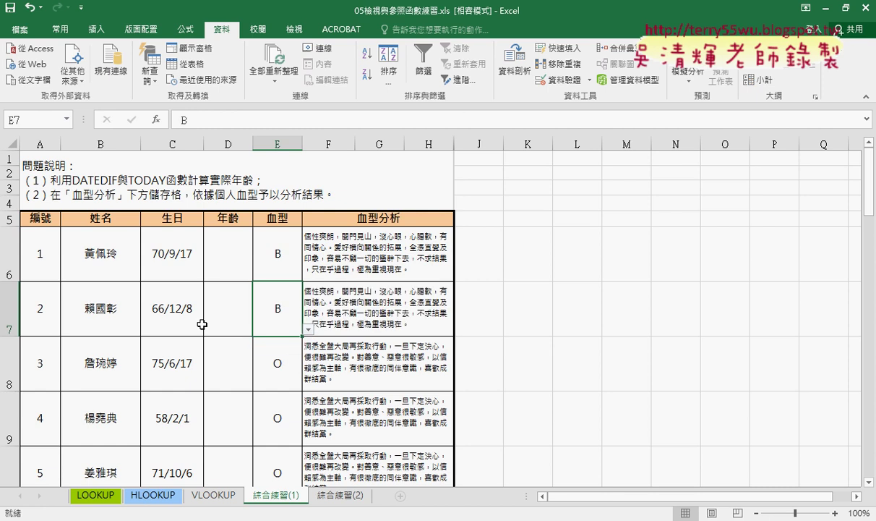
- Scroll through the sheet to review the rows below the blood-type table
scroll(238, 327, down, 1)
scroll(244, 329, down, 1)
scroll(245, 329, down, 1)
scroll(246, 330, down, 6)
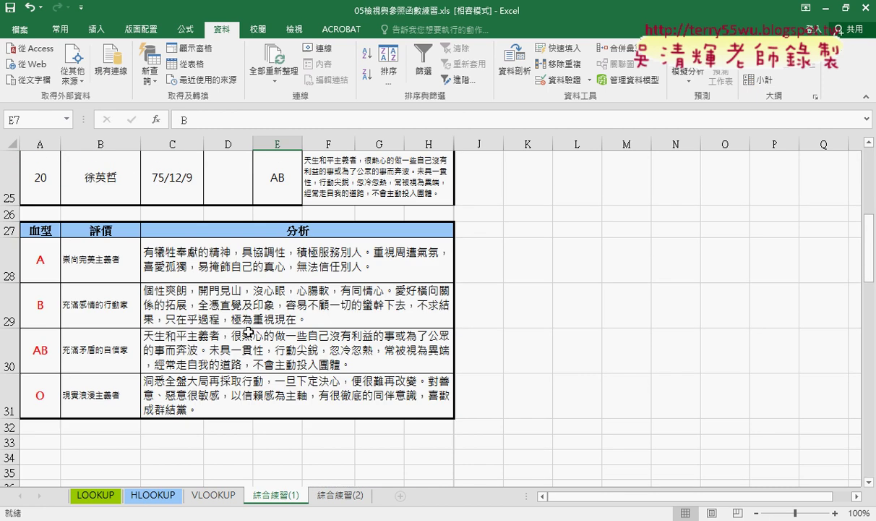
scroll(248, 332, down, 1)
click(42, 353)
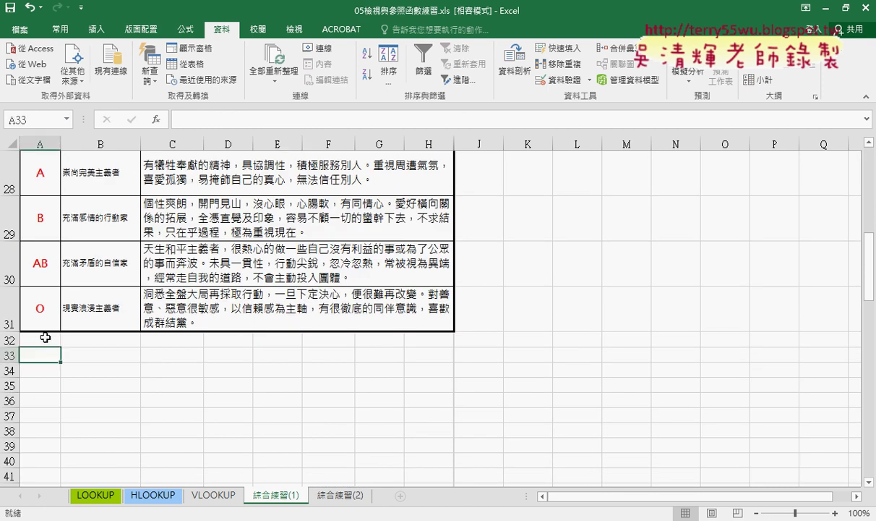
click(45, 337)
click(111, 338)
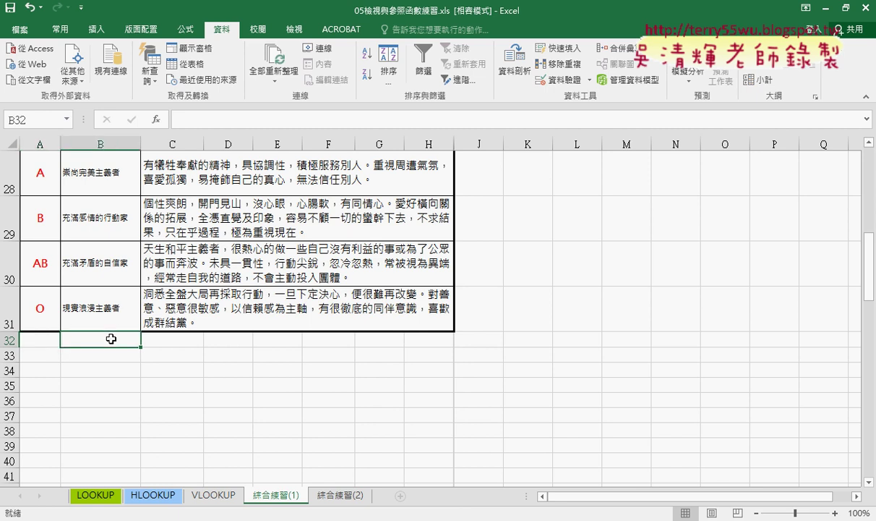
scroll(111, 339, up, 8)
scroll(112, 338, up, 1)
scroll(114, 338, down, 2)
scroll(114, 337, down, 3)
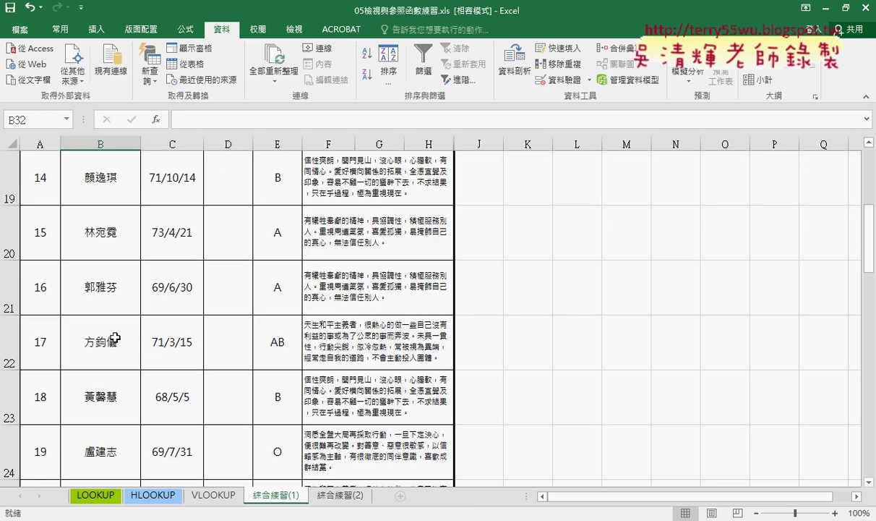
scroll(114, 338, down, 3)
scroll(117, 336, up, 6)
scroll(119, 336, down, 1)
scroll(119, 354, down, 2)
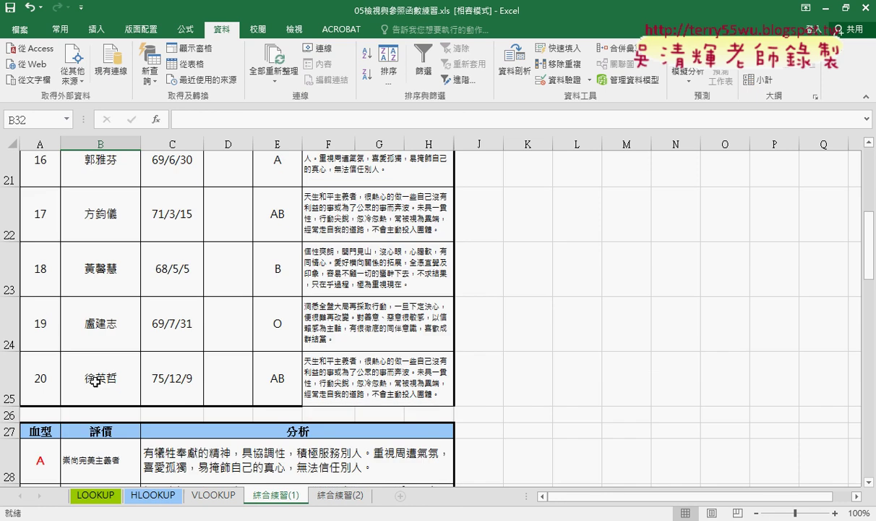
scroll(130, 347, down, 1)
scroll(166, 319, up, 4)
scroll(195, 296, up, 3)
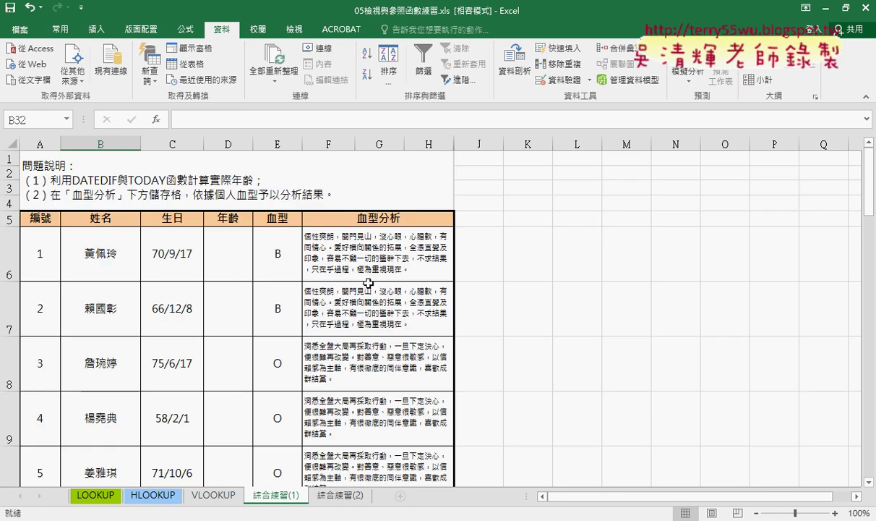
scroll(361, 303, down, 2)
scroll(336, 376, down, 2)
scroll(300, 402, down, 2)
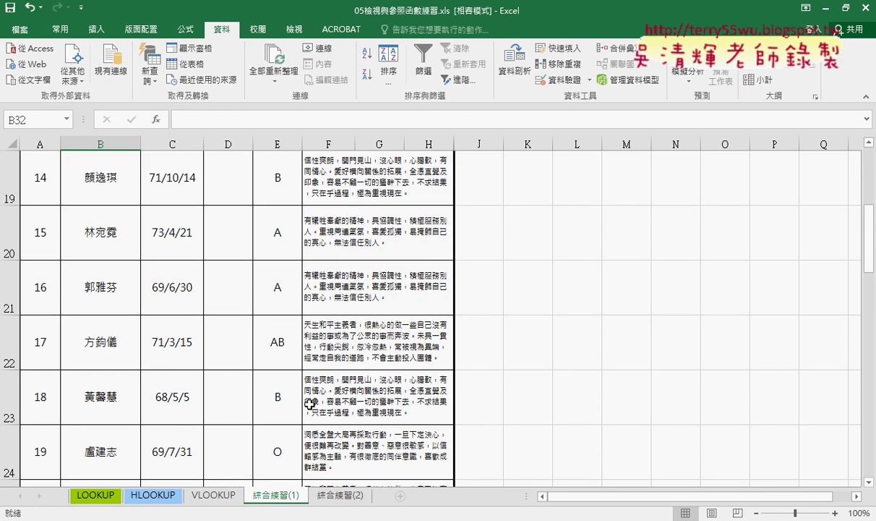
scroll(309, 404, down, 2)
scroll(280, 345, up, 4)
scroll(285, 355, up, 4)
- Change E7 to AB, then check the VLOOKUP formulas in F7 and F6
click(297, 322)
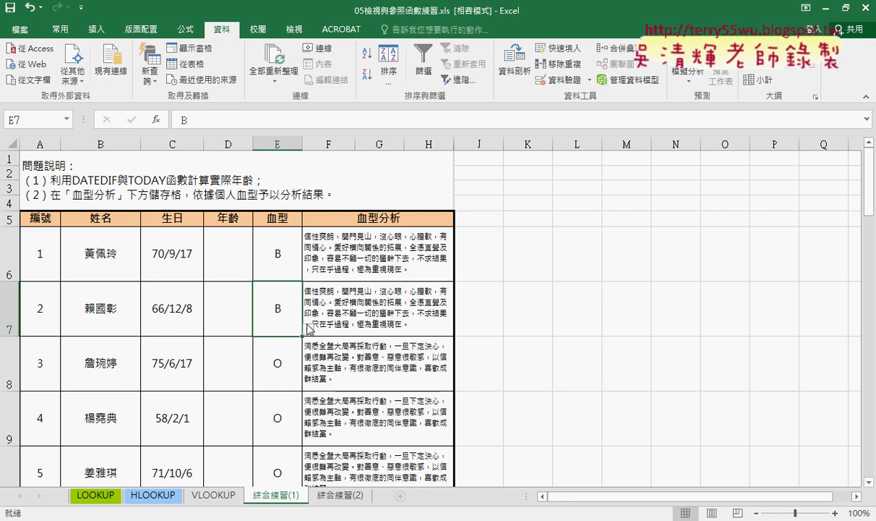
click(309, 329)
click(287, 360)
click(368, 312)
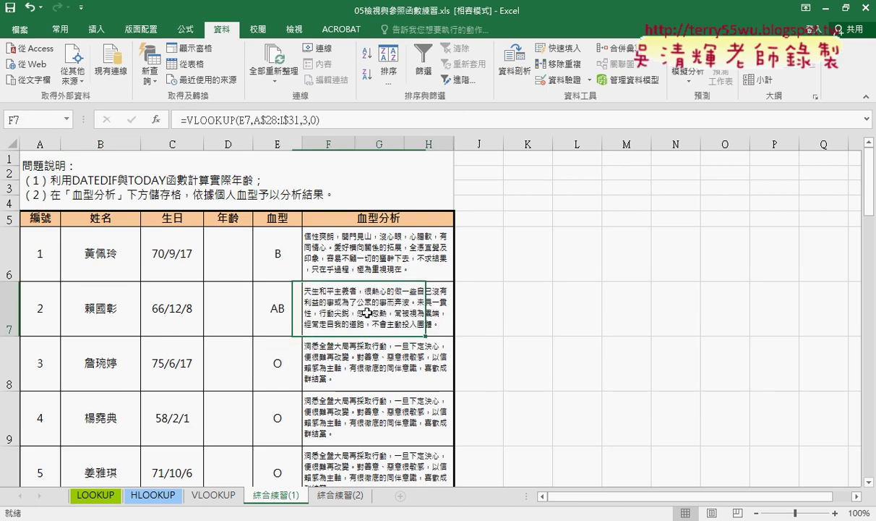
click(282, 260)
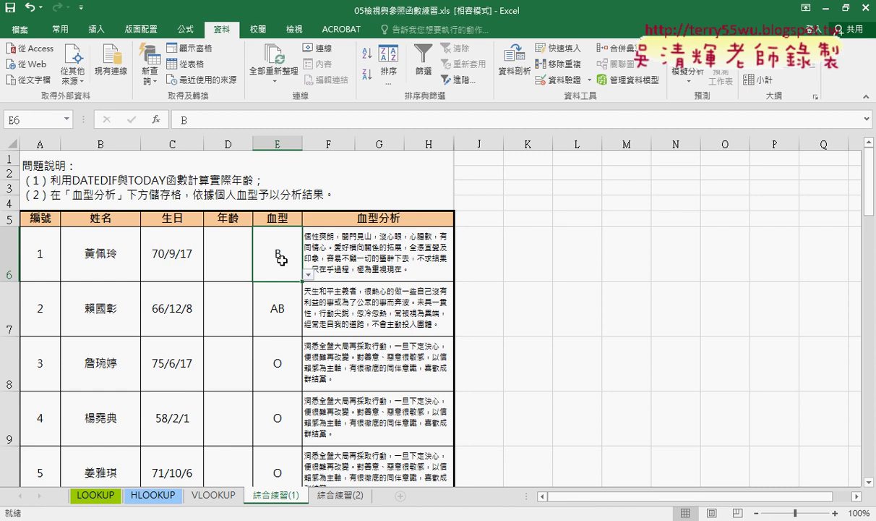
click(345, 252)
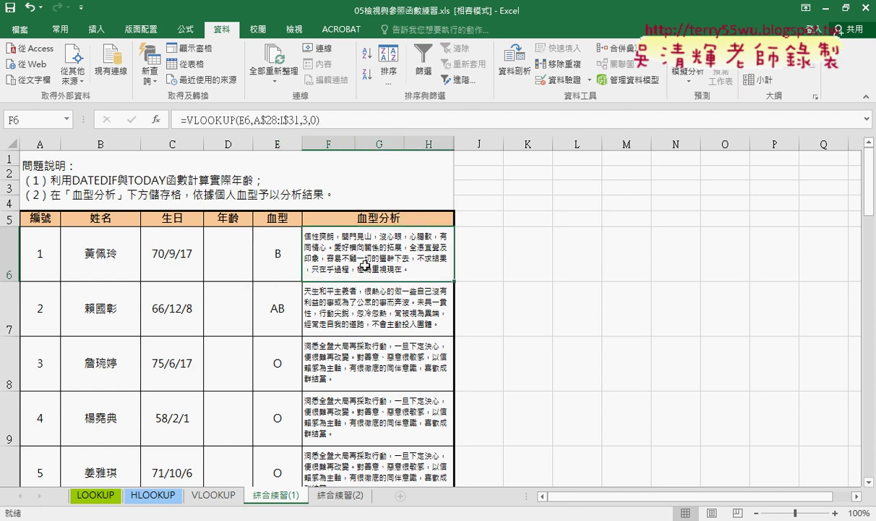
click(285, 262)
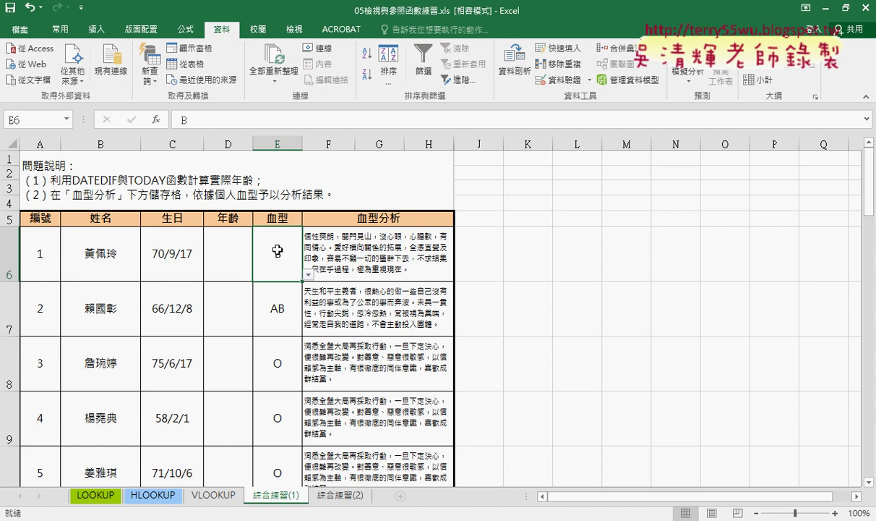
- Open Data Validation for E6:E25 and leave Allow on List with source $A$28:$A$31
mouse_move(275, 255)
mouse_down()
mouse_move(293, 430)
mouse_move(289, 418)
mouse_up()
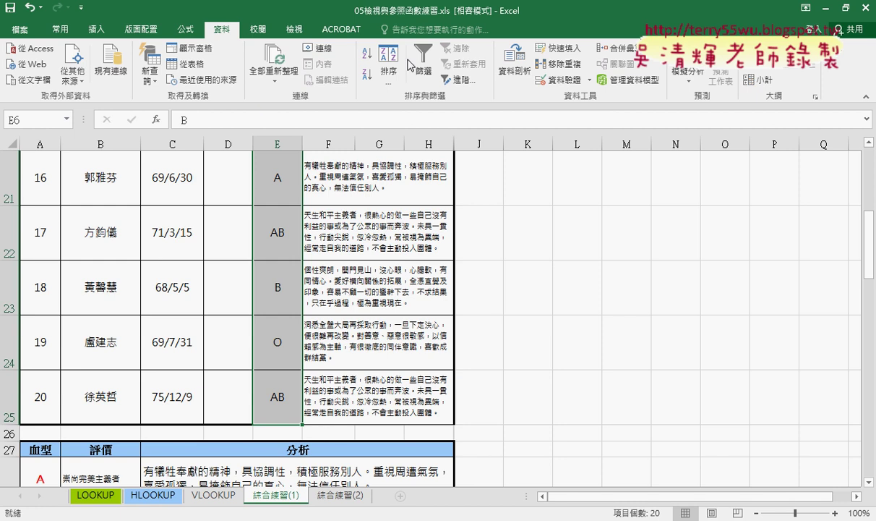
click(563, 81)
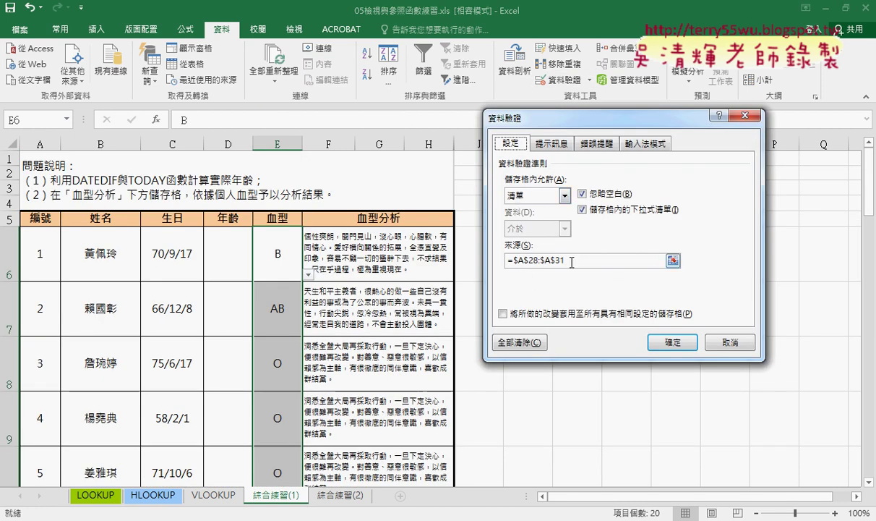
click(518, 199)
click(518, 198)
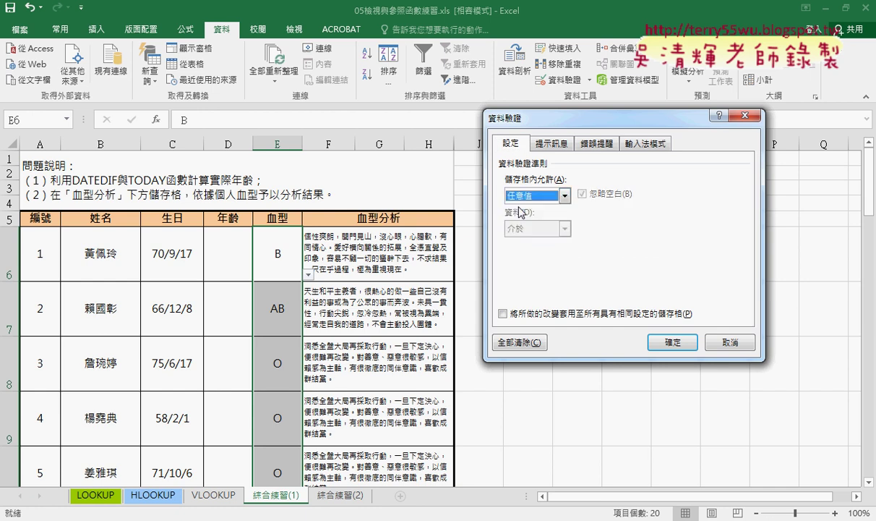
click(517, 199)
click(535, 239)
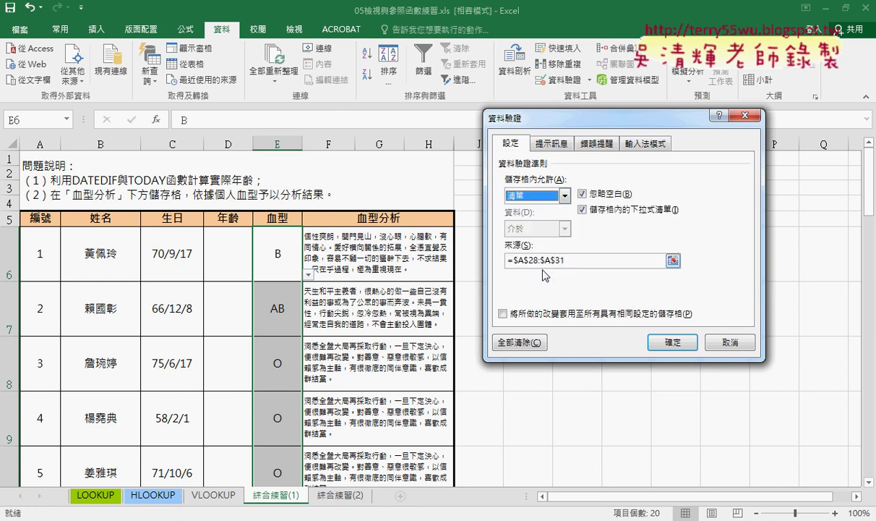
- View the =$A$28:$A$31 source range on the sheet and confirm the validation settings
click(579, 259)
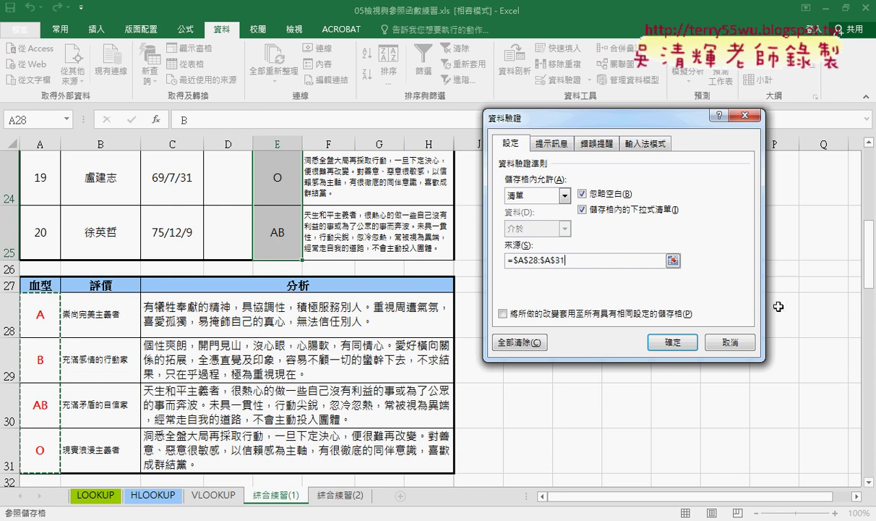
key(Return)
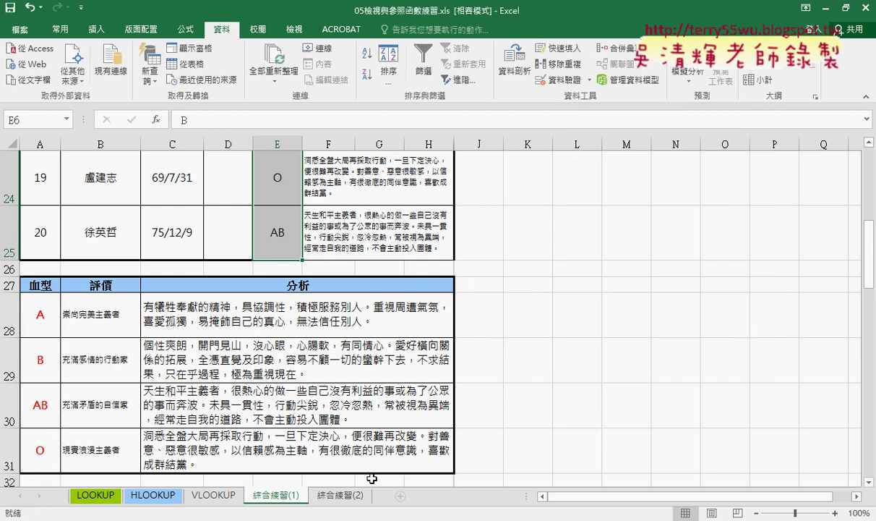
click(338, 495)
scroll(438, 318, down, 3)
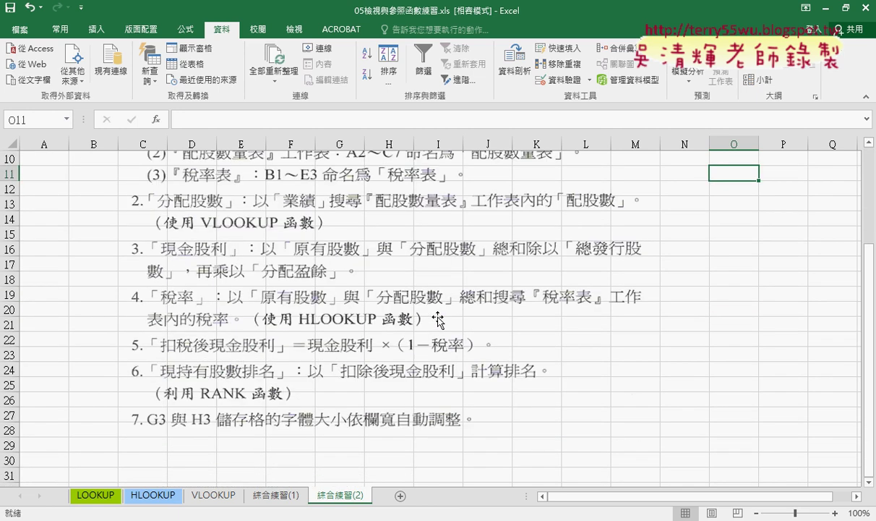
click(349, 235)
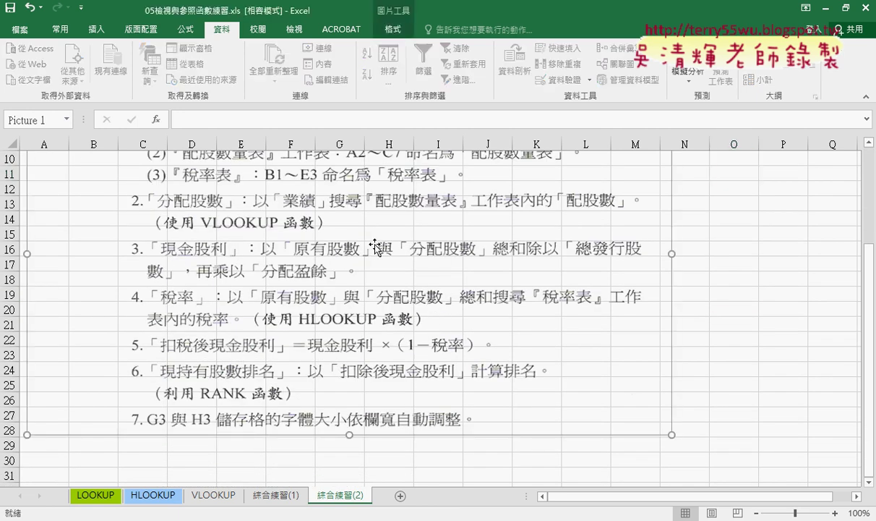